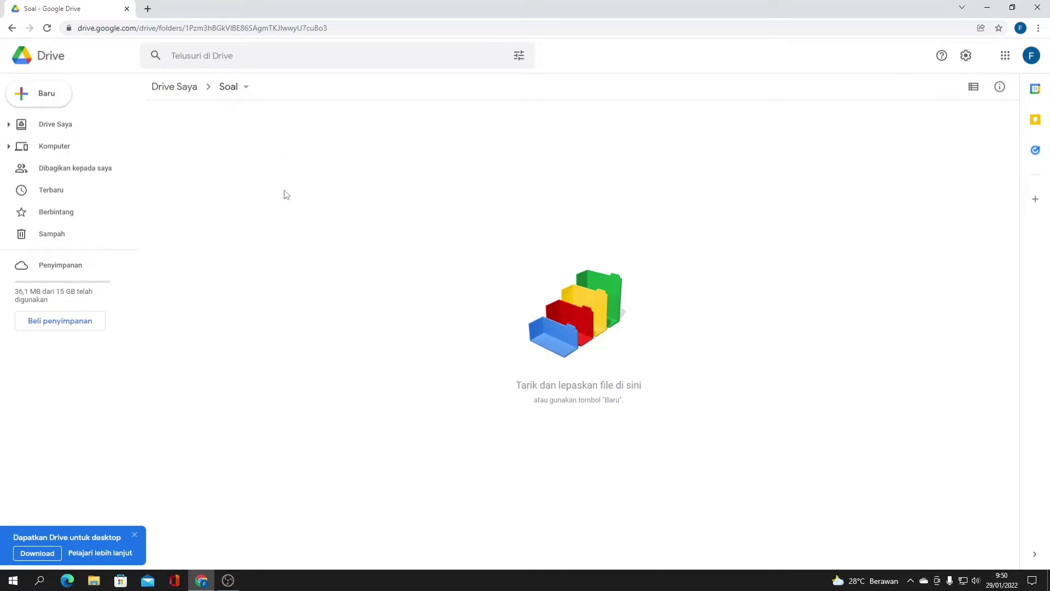
- Create a new blank Google Form from the Soal folder using Baru
click(40, 102)
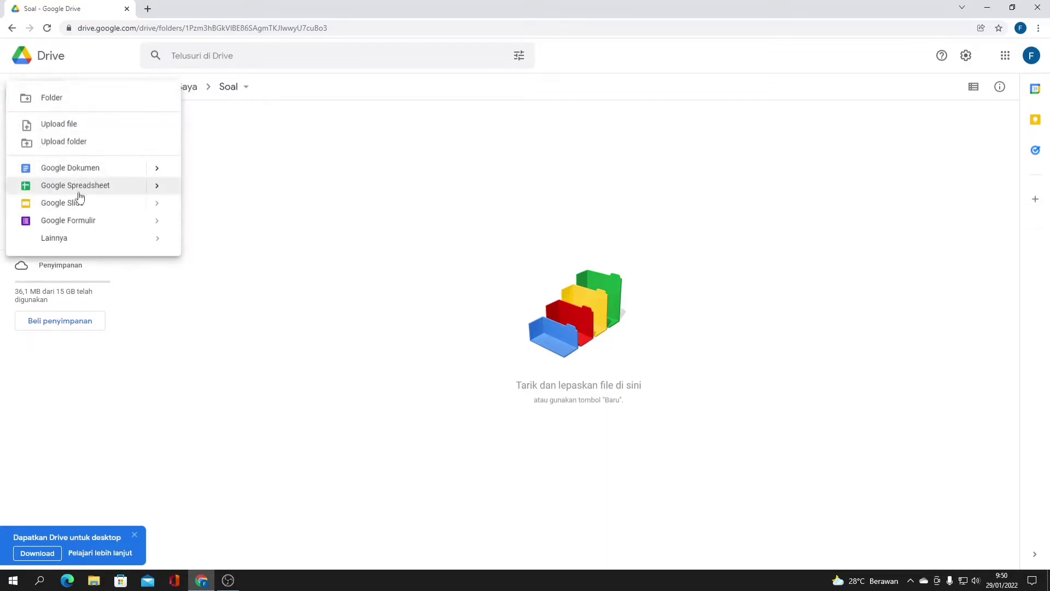
click(88, 221)
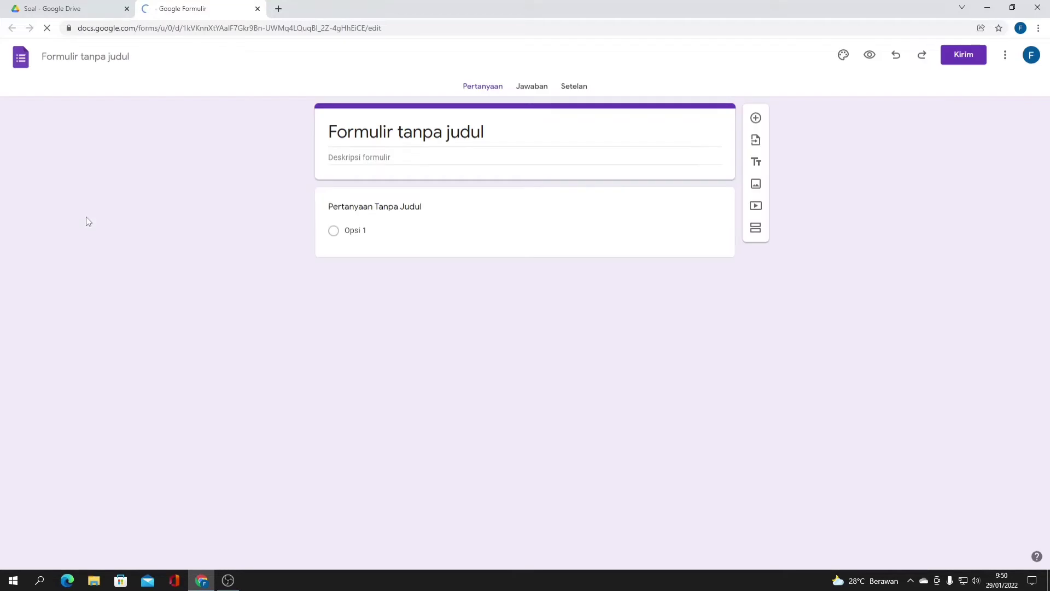
- Title the form 'Soal Ulangan Harian' and add the description 'Kerjakan selama 10 menit, dan dilarang mencontek. Terima kasih'
click(357, 132)
drag(508, 131, 213, 135)
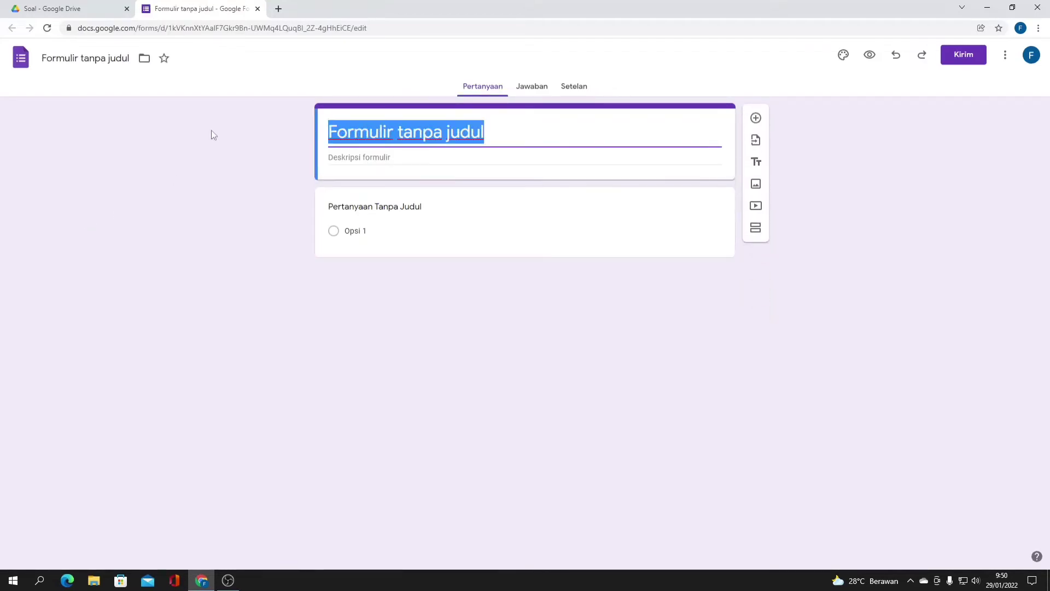
text(Soal Ual)
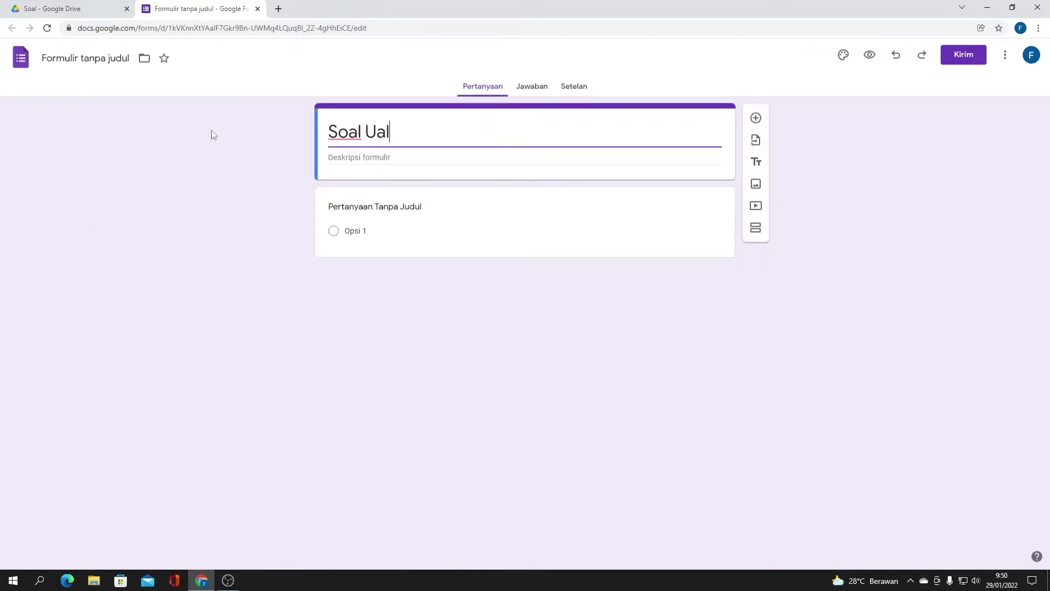
key(BackSpace)
key(BackSpace)
text(langan Harian)
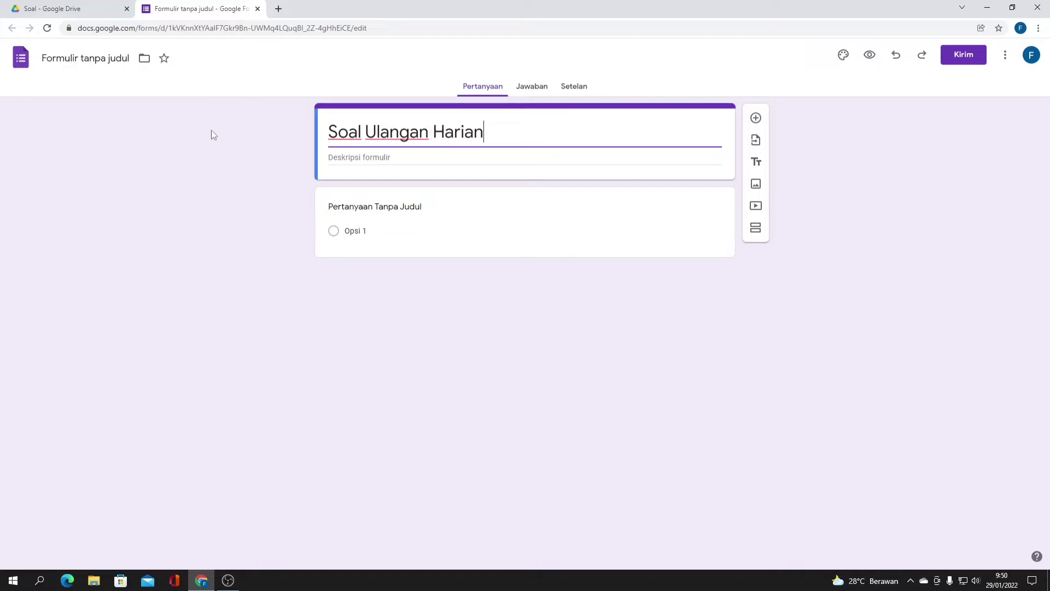
click(349, 158)
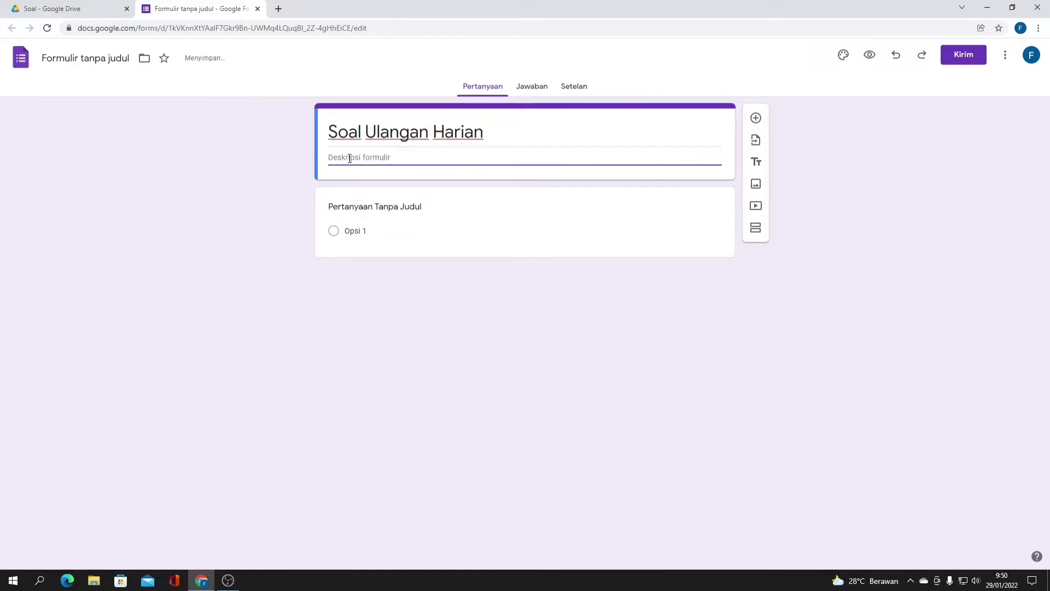
text(Ker)
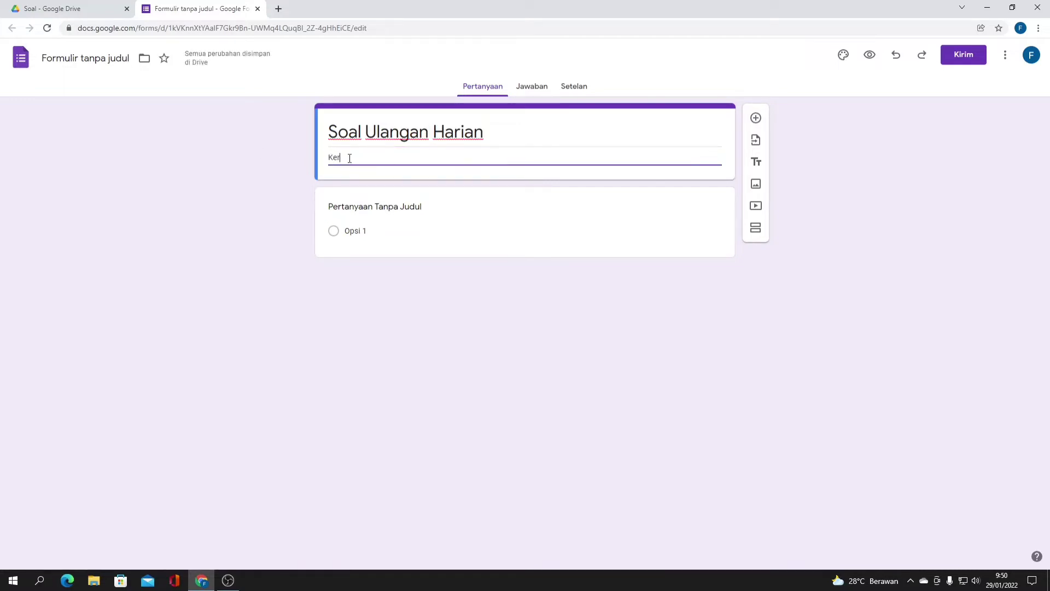
text(jakan selama 10 menit, dan dilarang men)
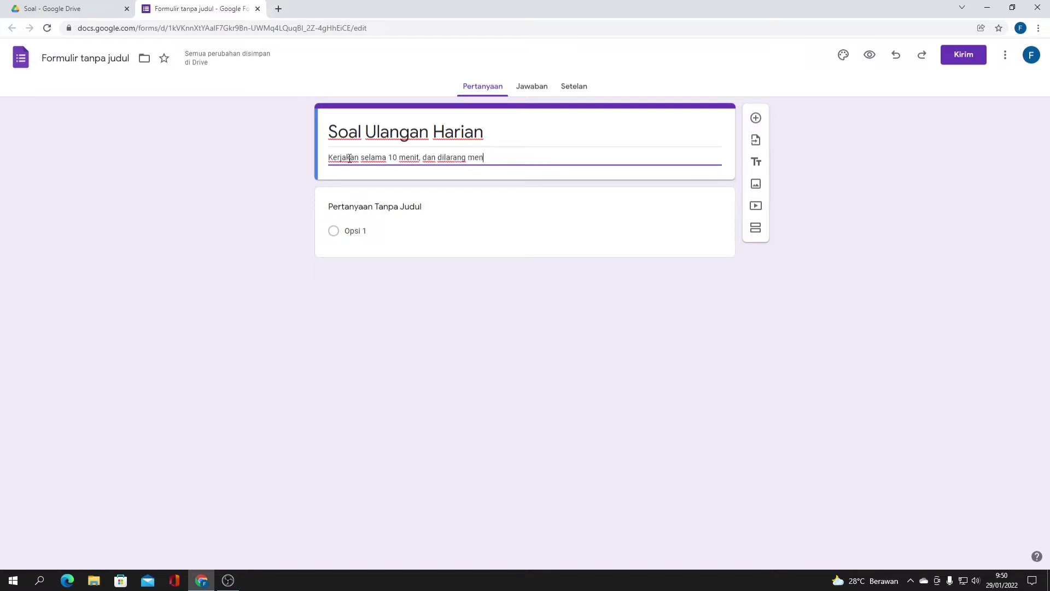
text(contek.)
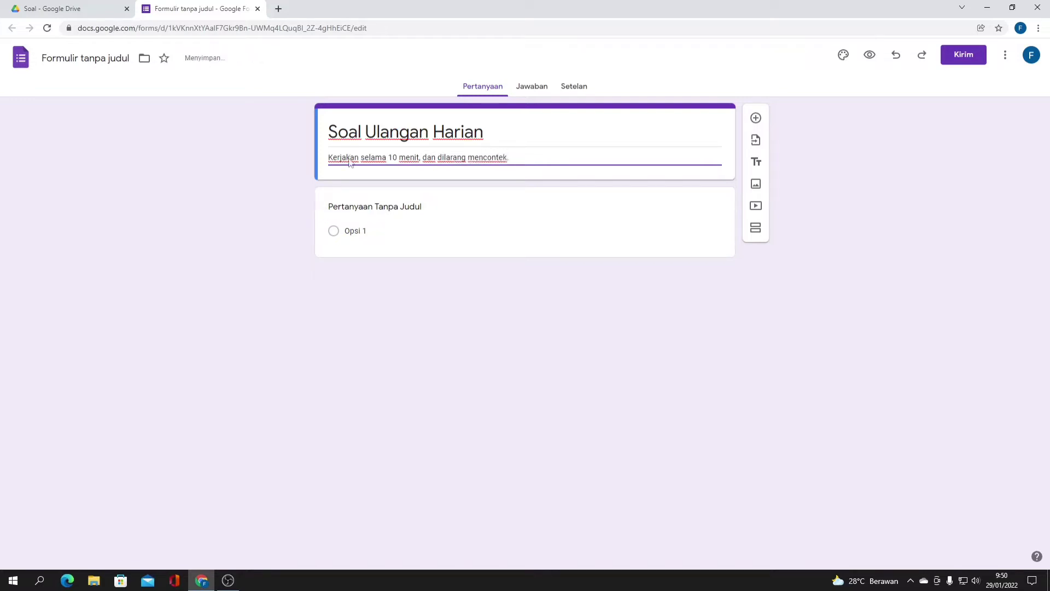
text( Terima kasih)
- Turn on 'Jadikan ini sebagai kuis' in Setelan, check Jawaban, then return to Pertanyaan
click(560, 93)
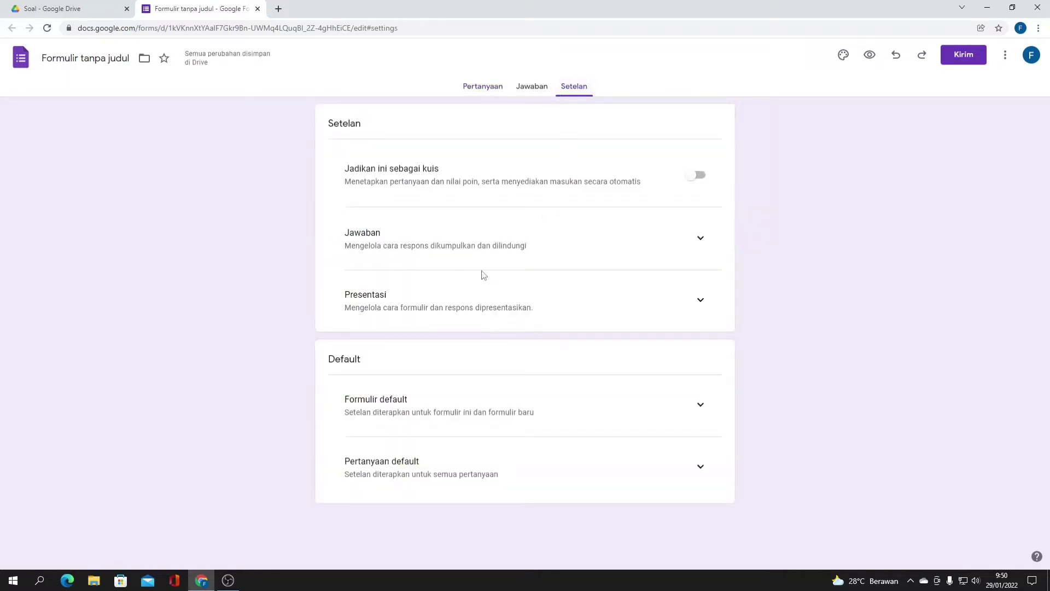
click(697, 175)
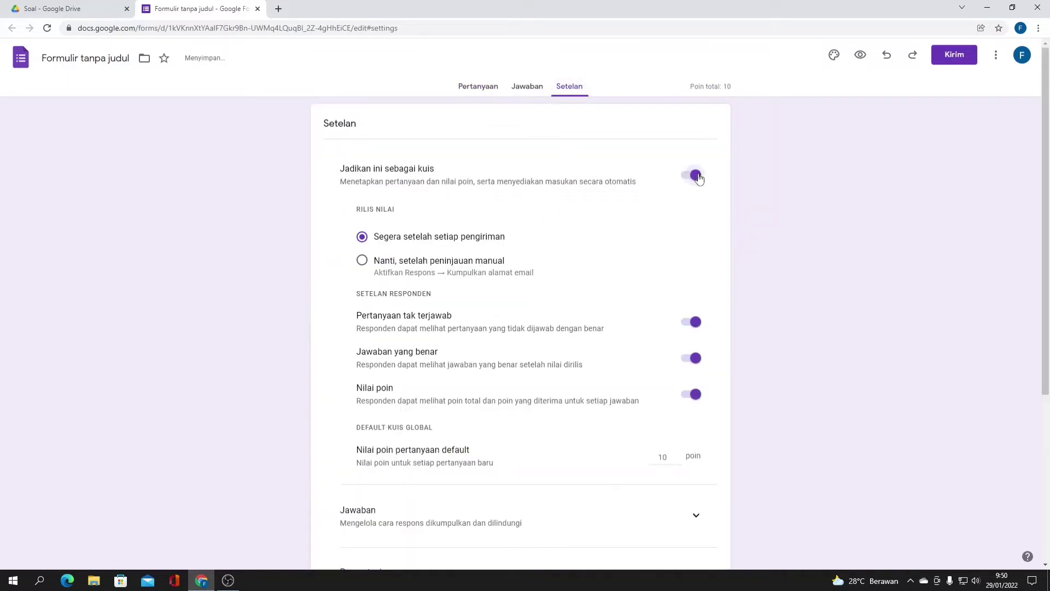
scroll(632, 380, down, 1)
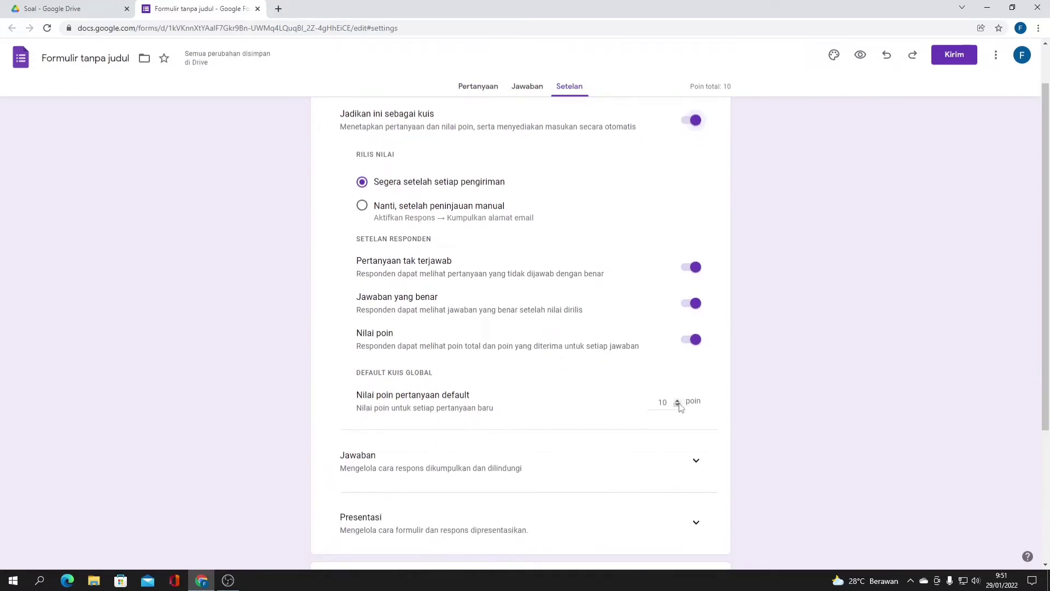
click(510, 89)
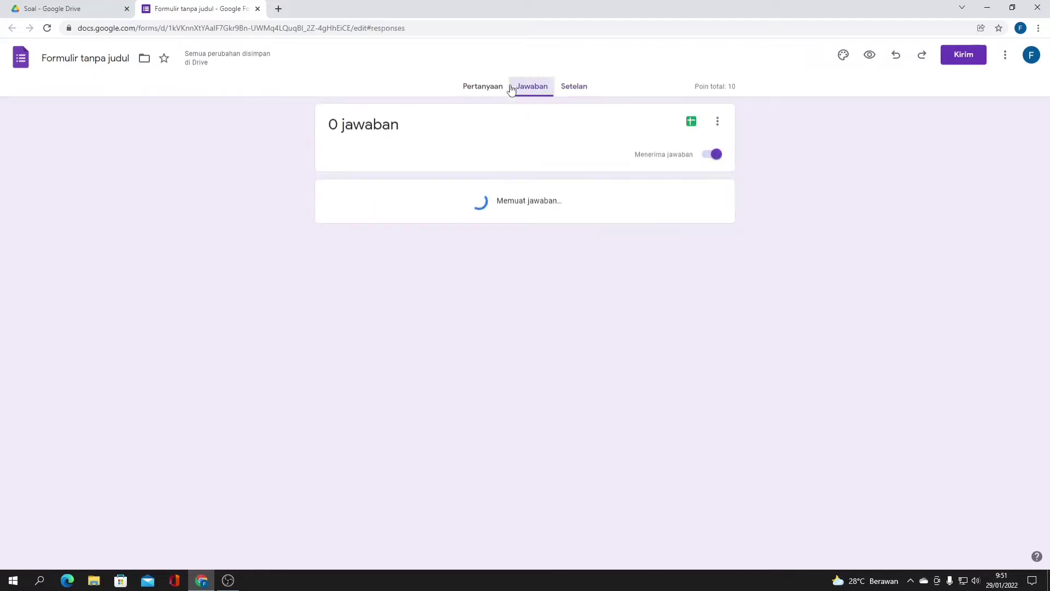
click(481, 89)
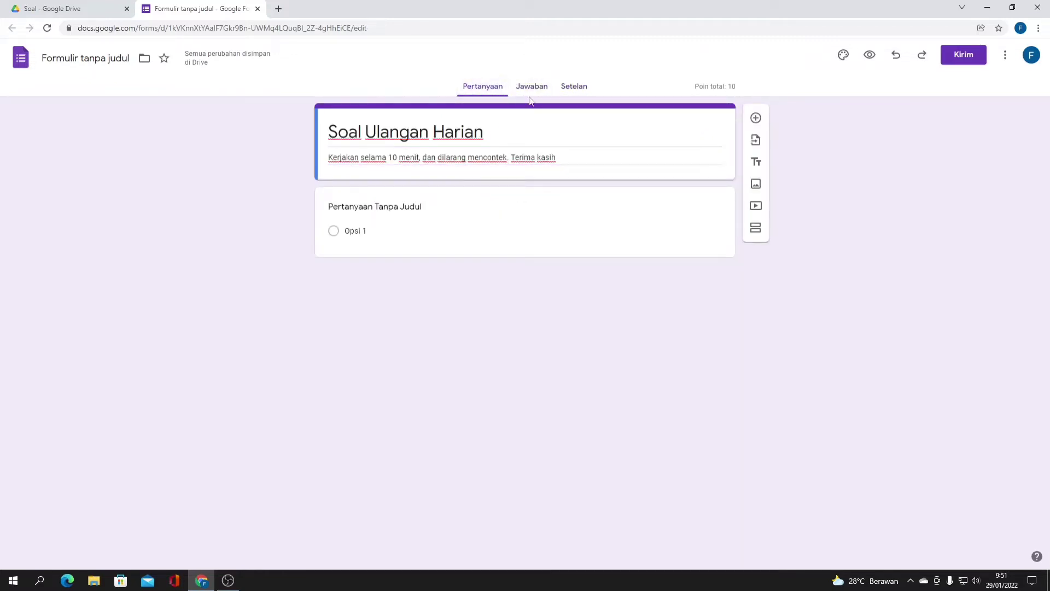
- Rename the first question to 'Nama Lengkap' and give it 0 points
click(388, 209)
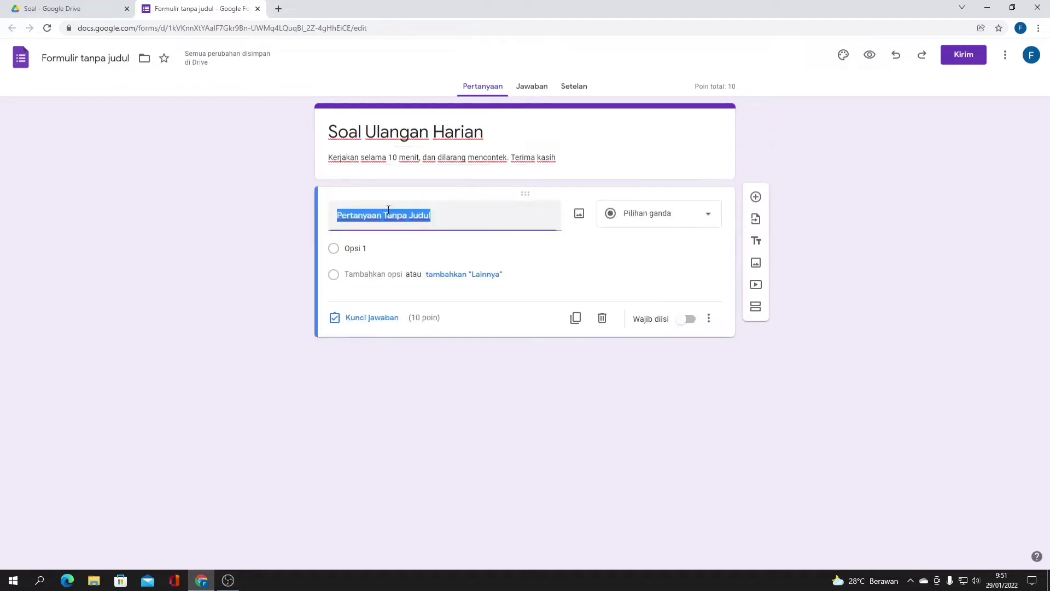
text(Nama Lengkap)
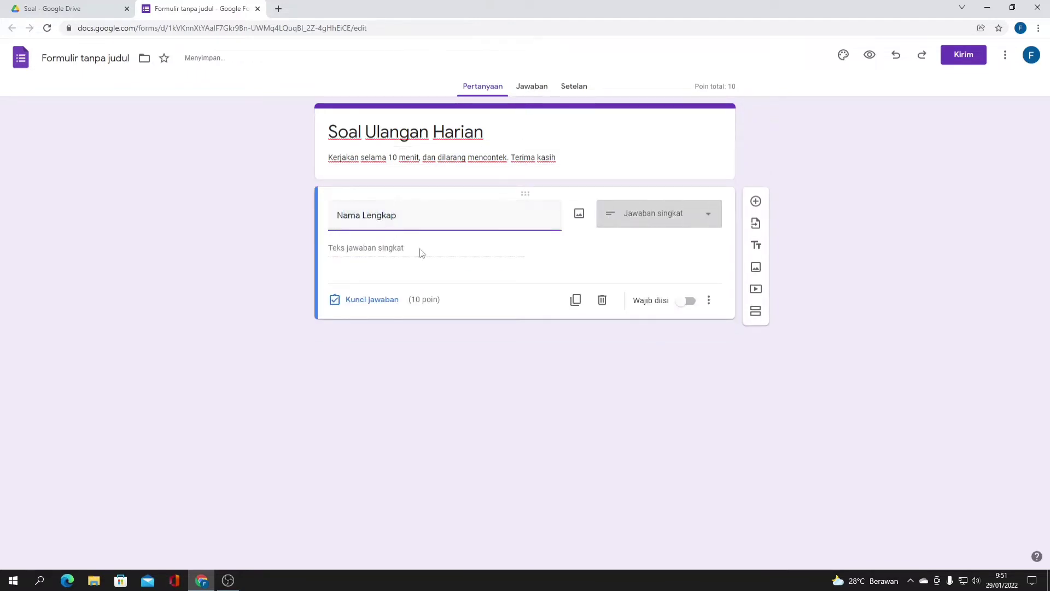
click(396, 304)
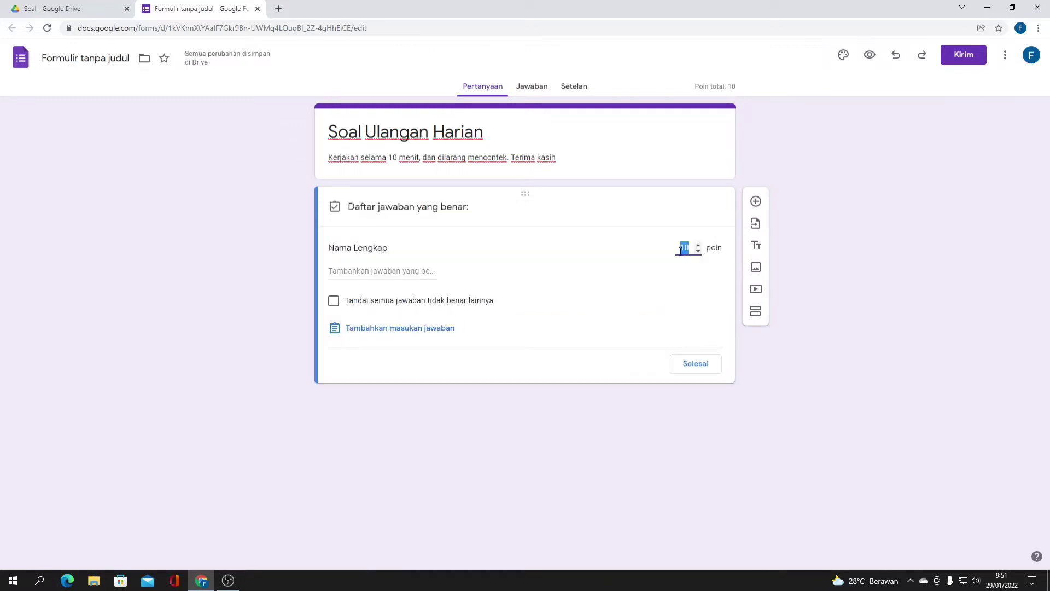
text(0)
click(695, 363)
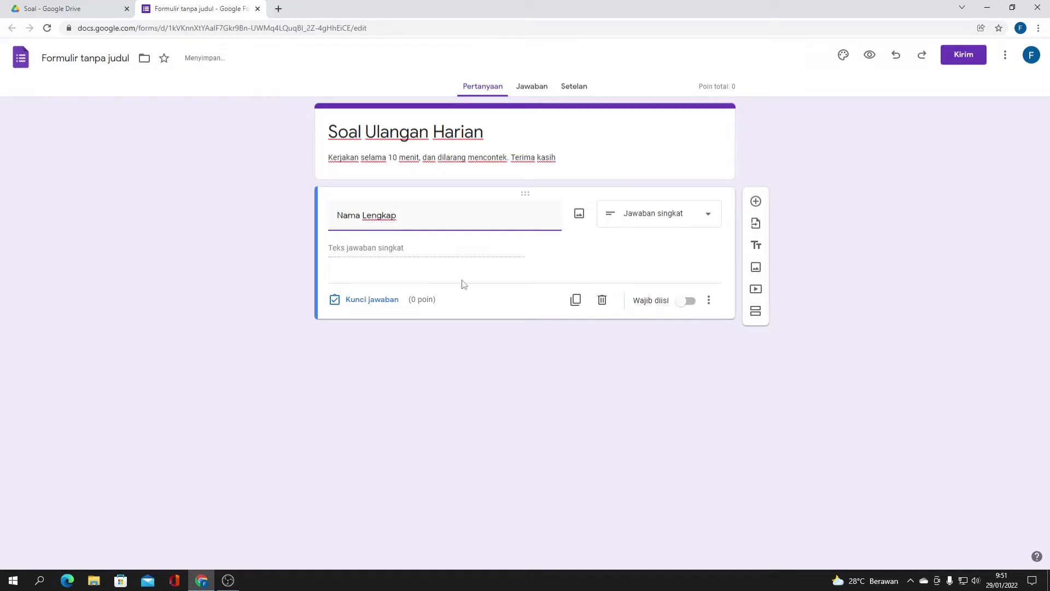
- Add a short-answer 'No Absen' question worth 0 points
click(757, 198)
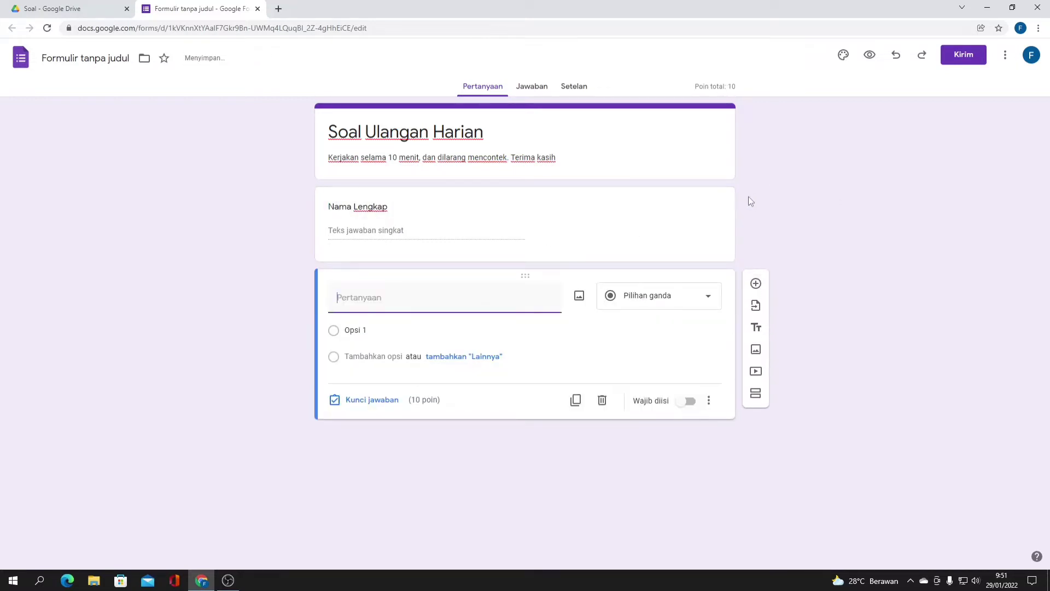
text(No Absen)
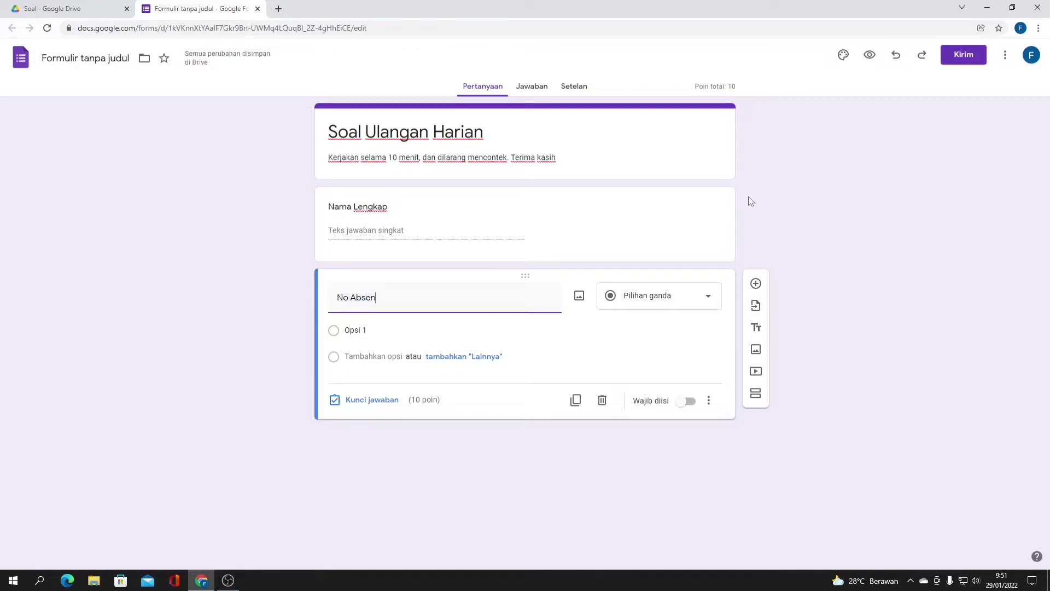
click(375, 383)
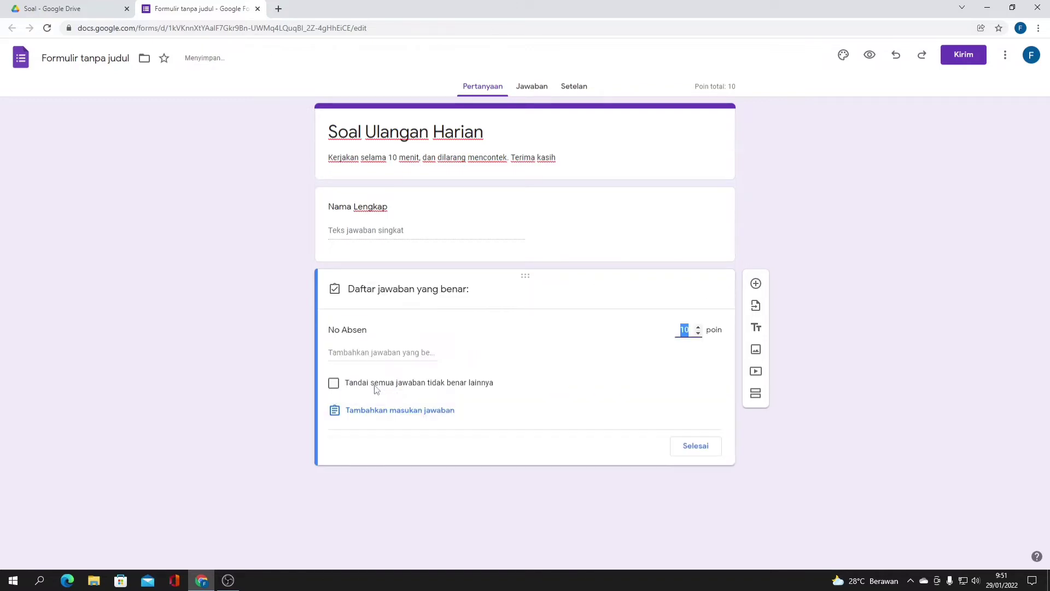
text(0)
click(695, 446)
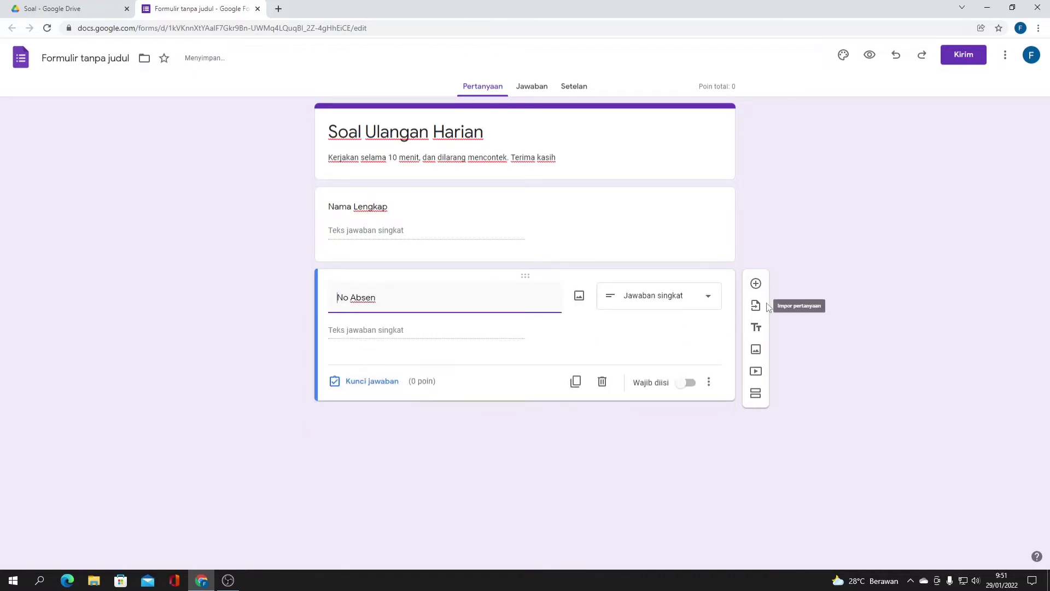
click(755, 283)
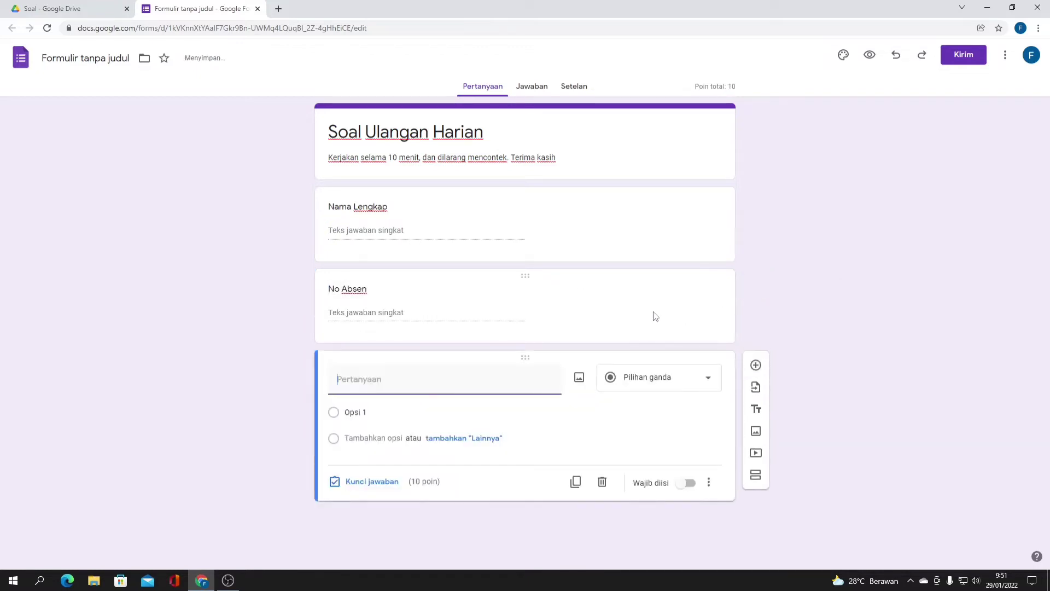
- Write question 1: '1. Sebutkan salah satu hewan yang termasuk mamalia adalah....'
text(1. Sebut)
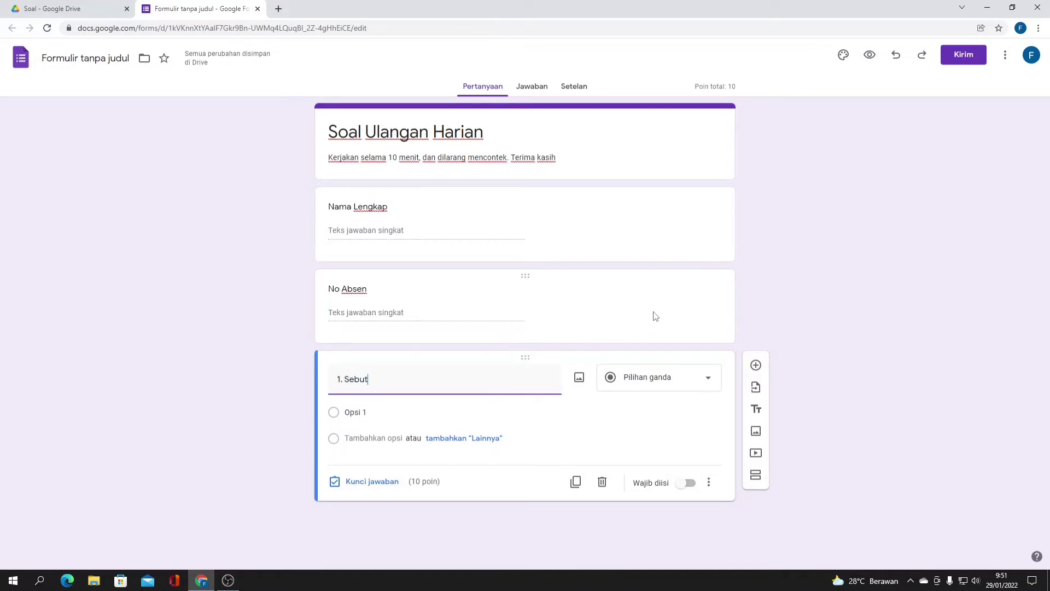
text(kan salah sa)
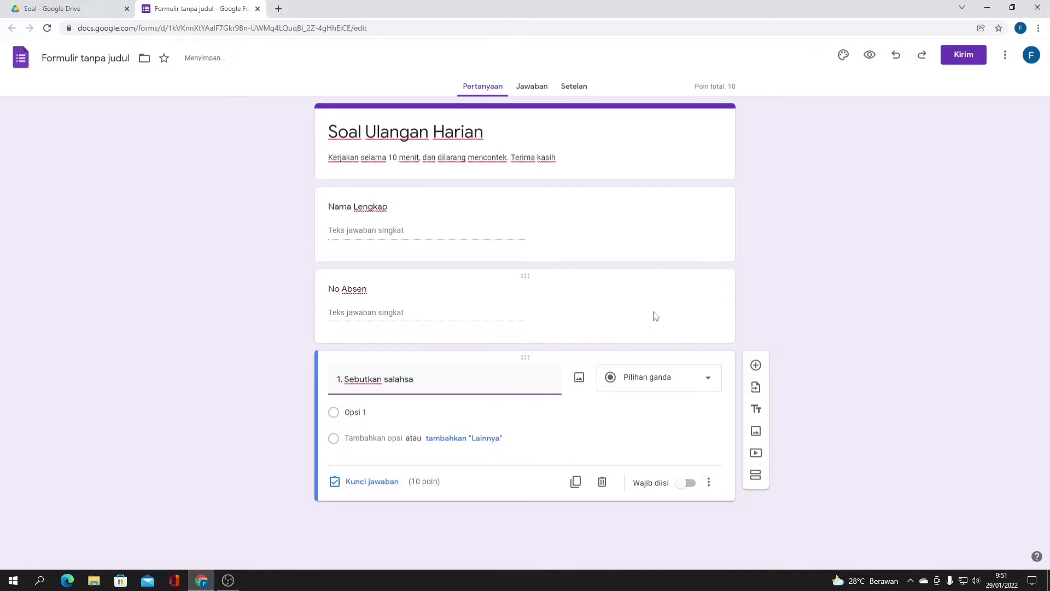
key(BackSpace)
key(BackSpace)
text(satu hewan yang termasuk mamalia)
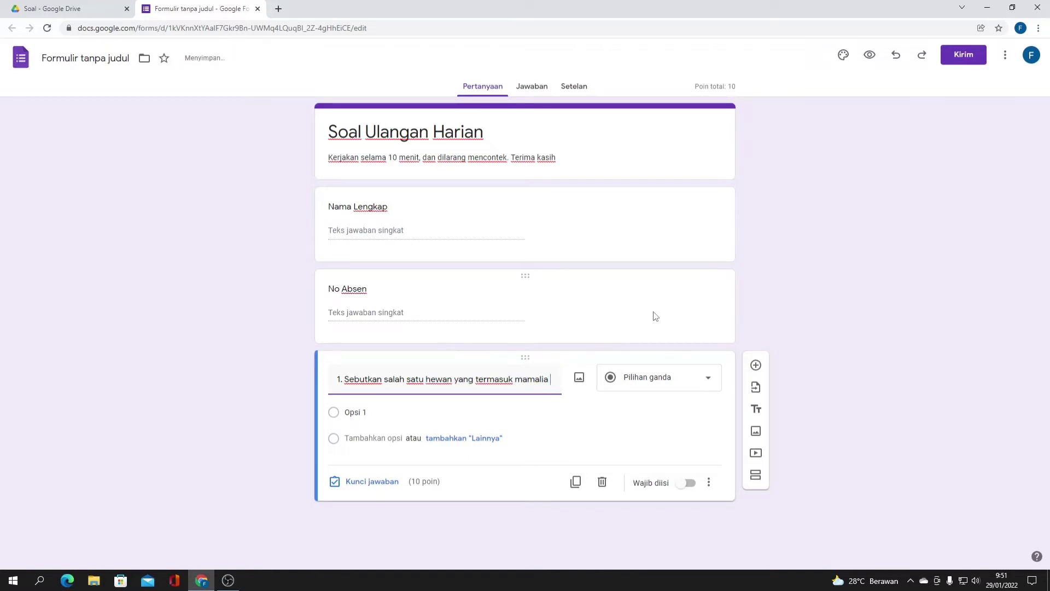
text( adalah....)
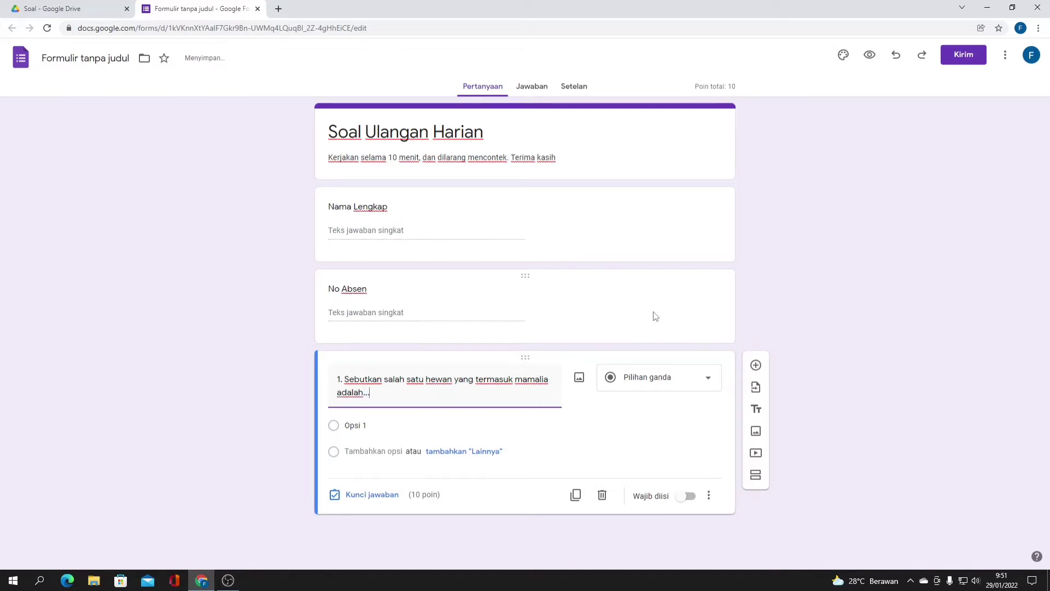
- Add options A. Katak, B. Kelinci, C. Ular and D. Buaya
click(362, 427)
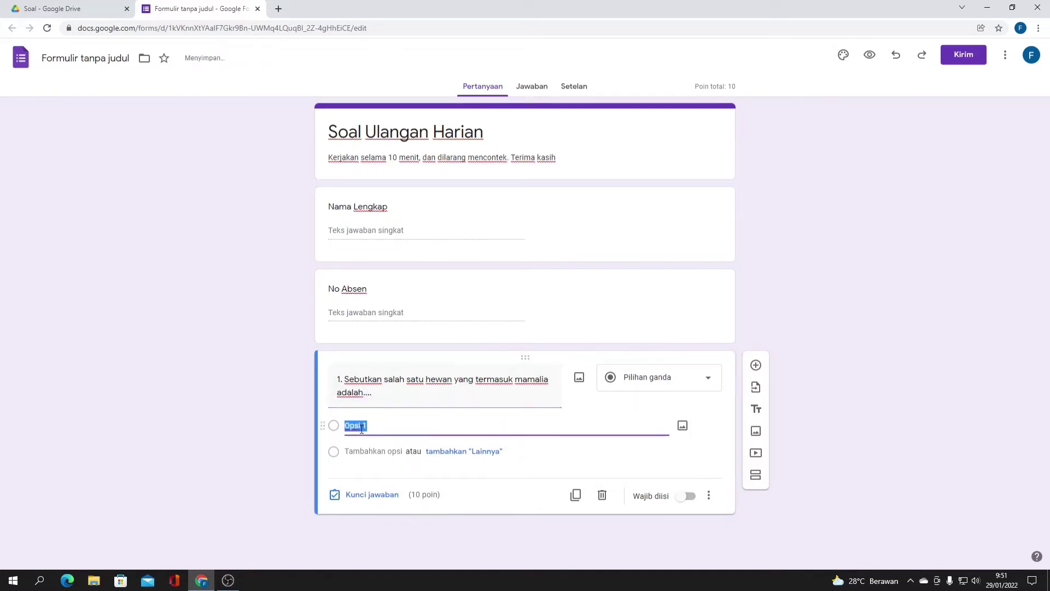
text(A. Katak)
click(361, 450)
text(B. Kelinc)
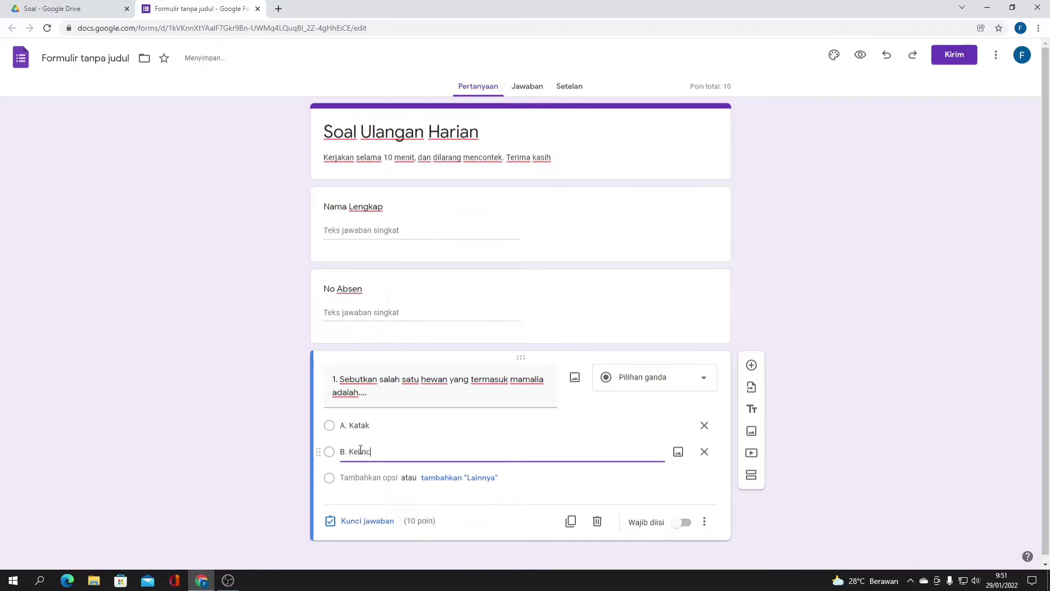
text(i)
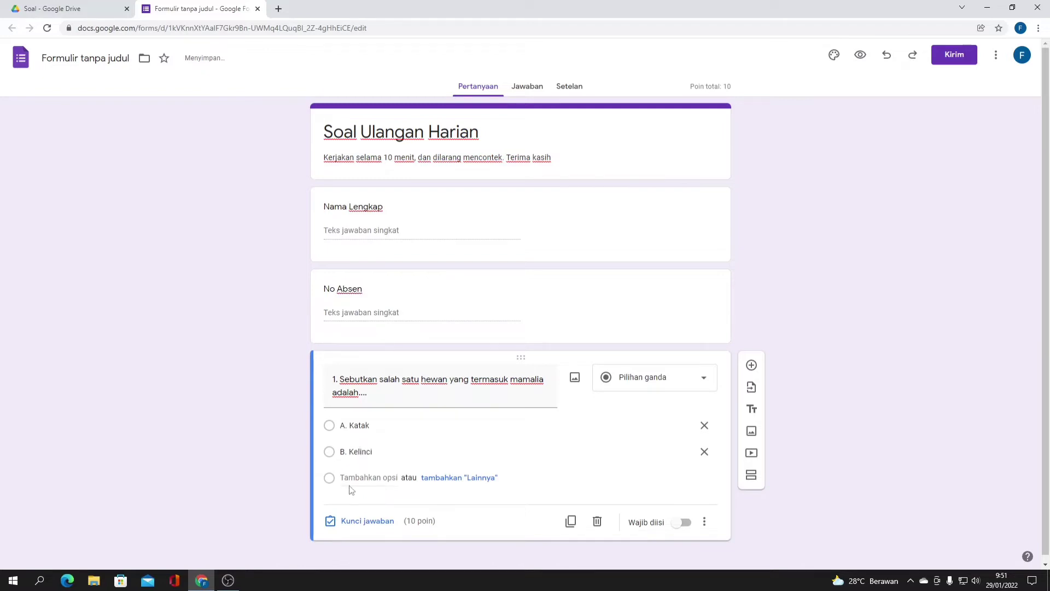
click(351, 479)
text(C. Ular)
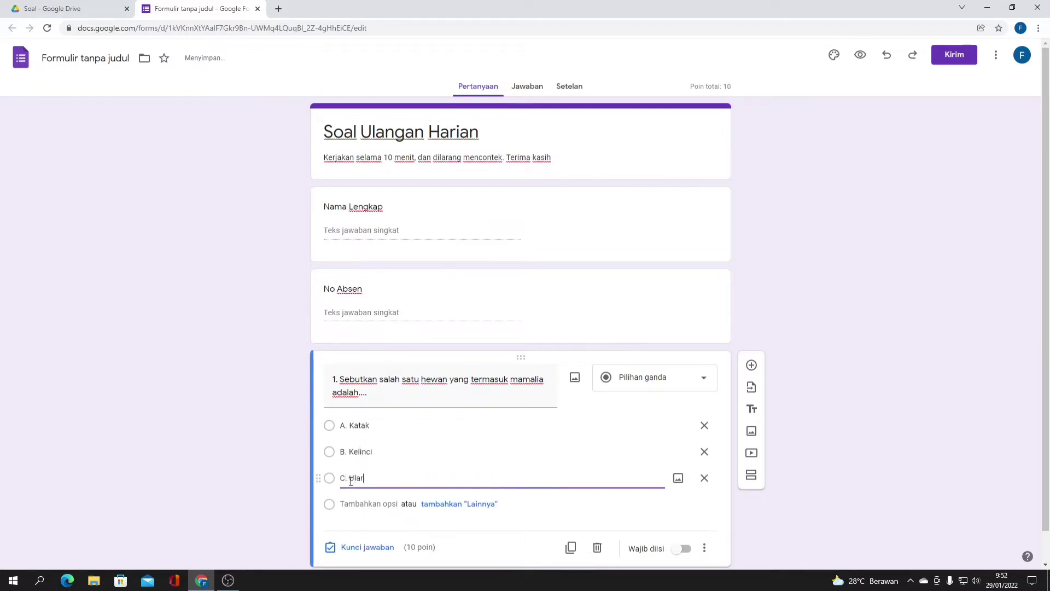
click(364, 504)
text(d. N)
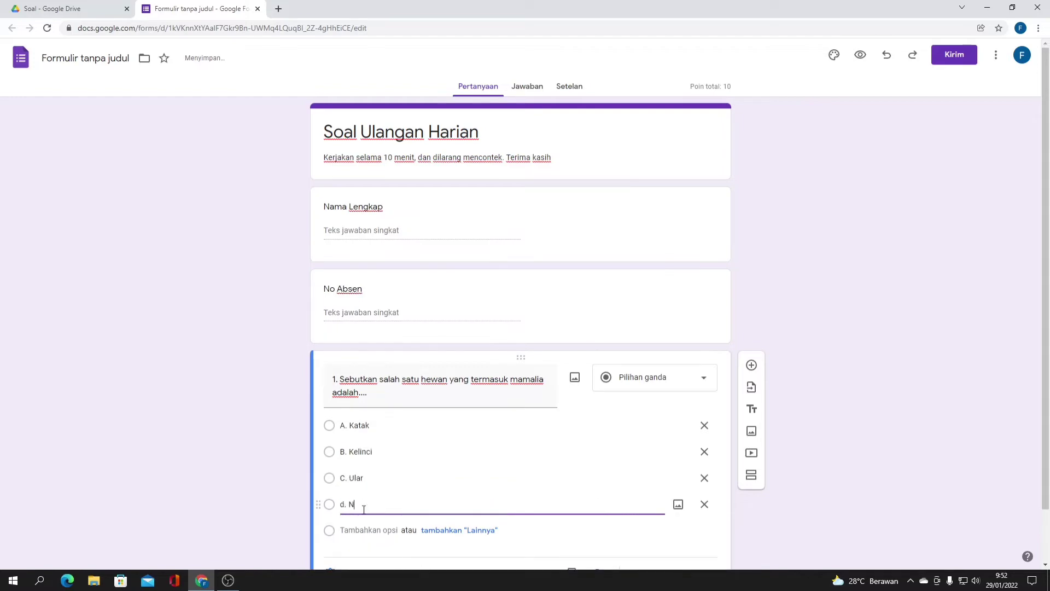
key(BackSpace)
key(ctrl+u)
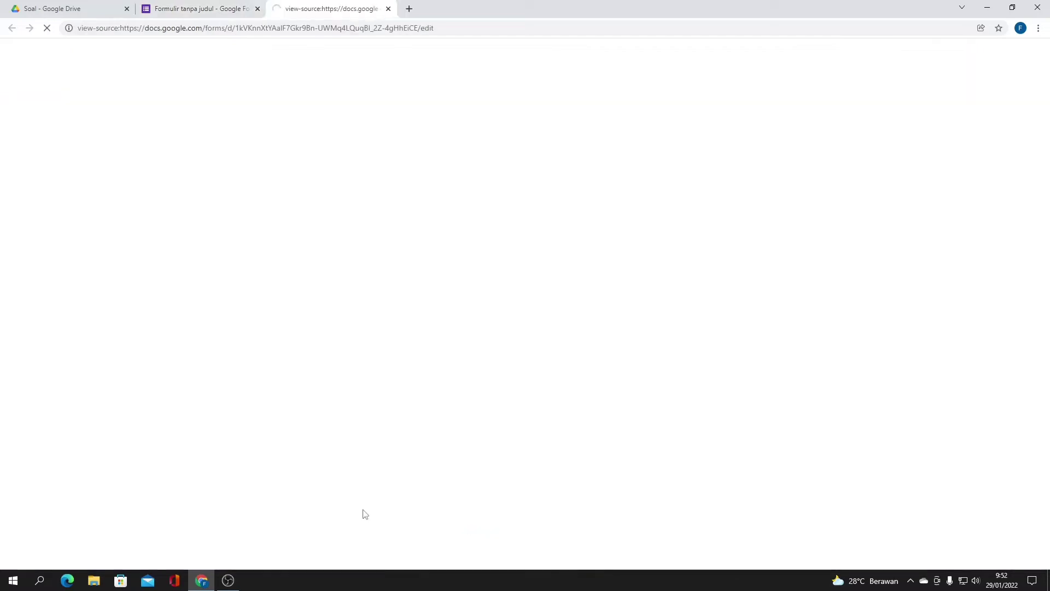
key(ctrl+w)
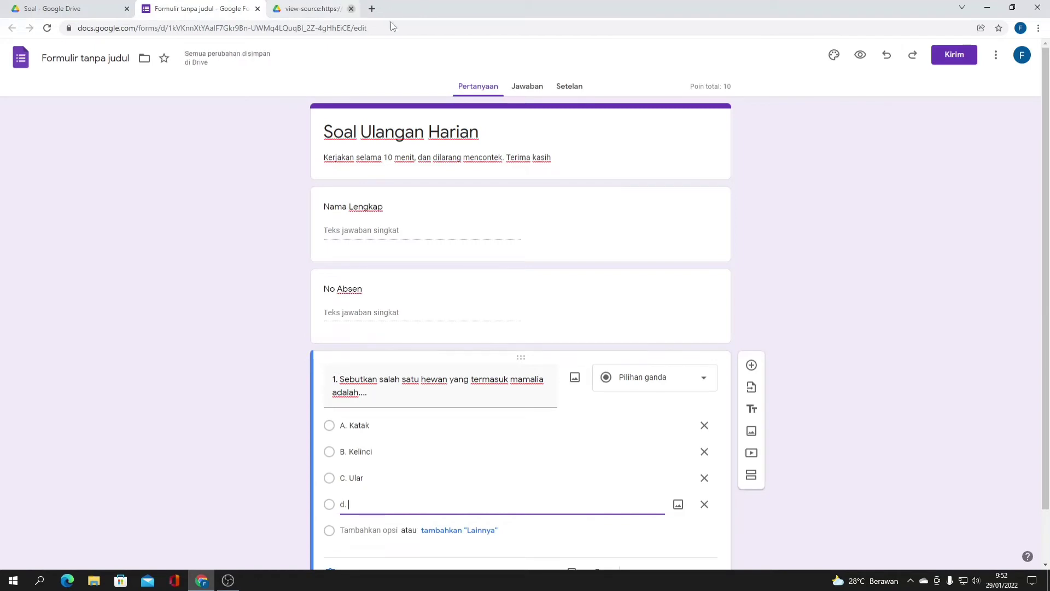
scroll(405, 301, down, 1)
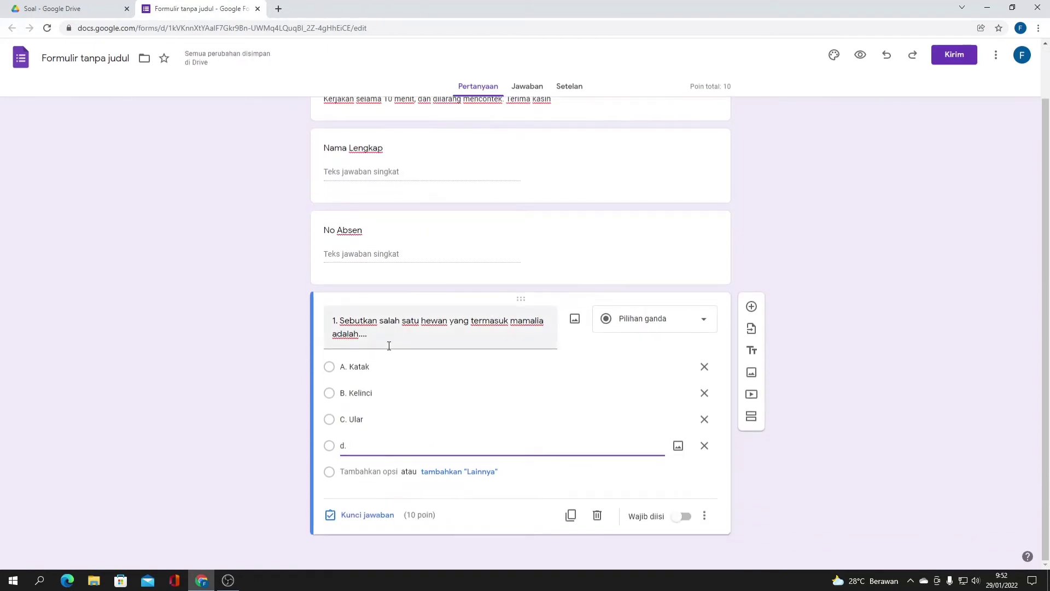
text(. B)
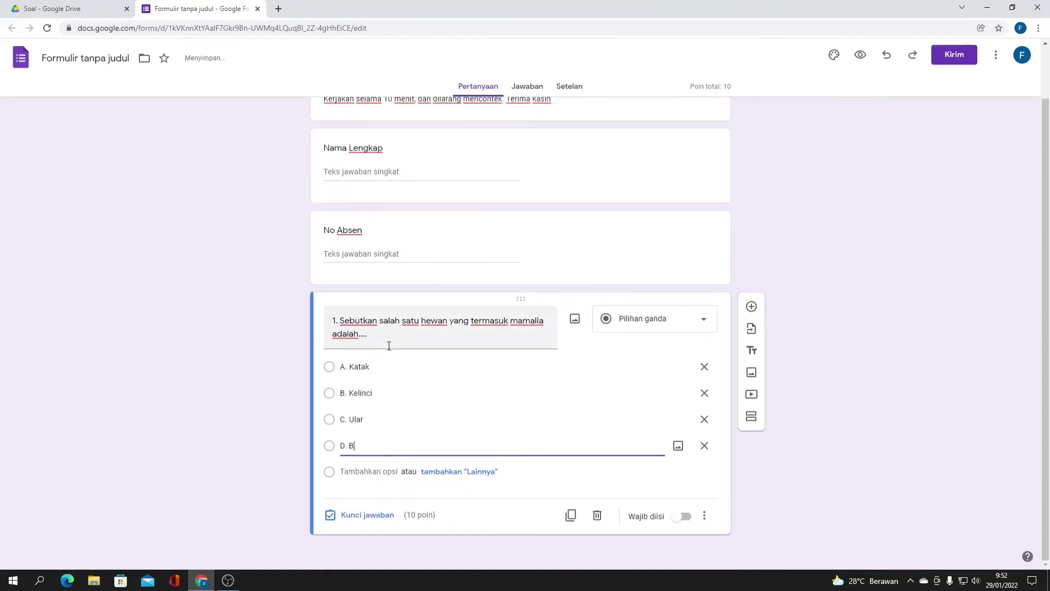
text(uaya)
- Key B. Kelinci as question 1's correct answer
click(367, 514)
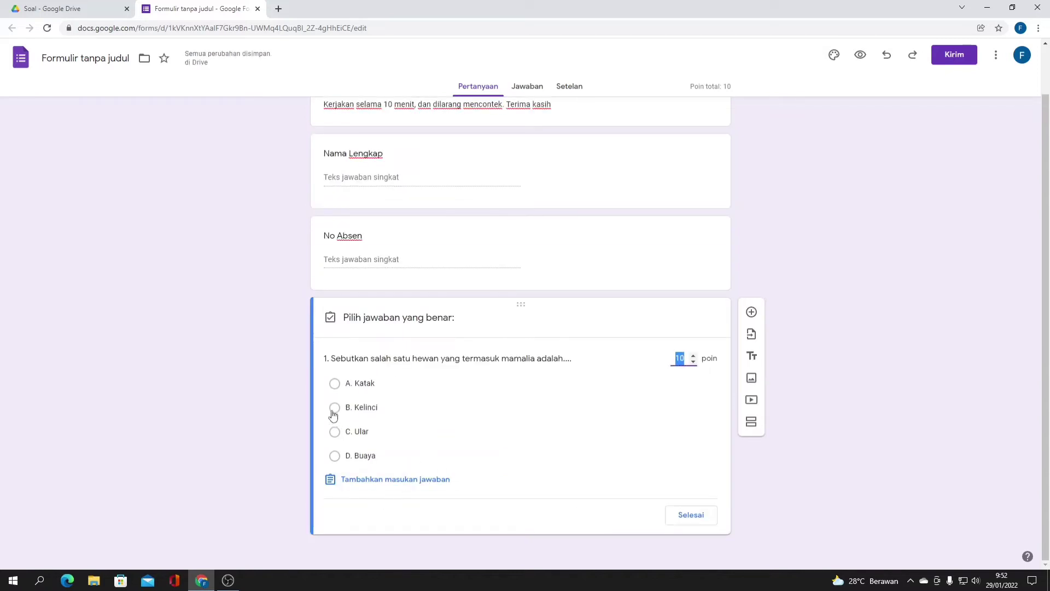
click(336, 414)
click(693, 514)
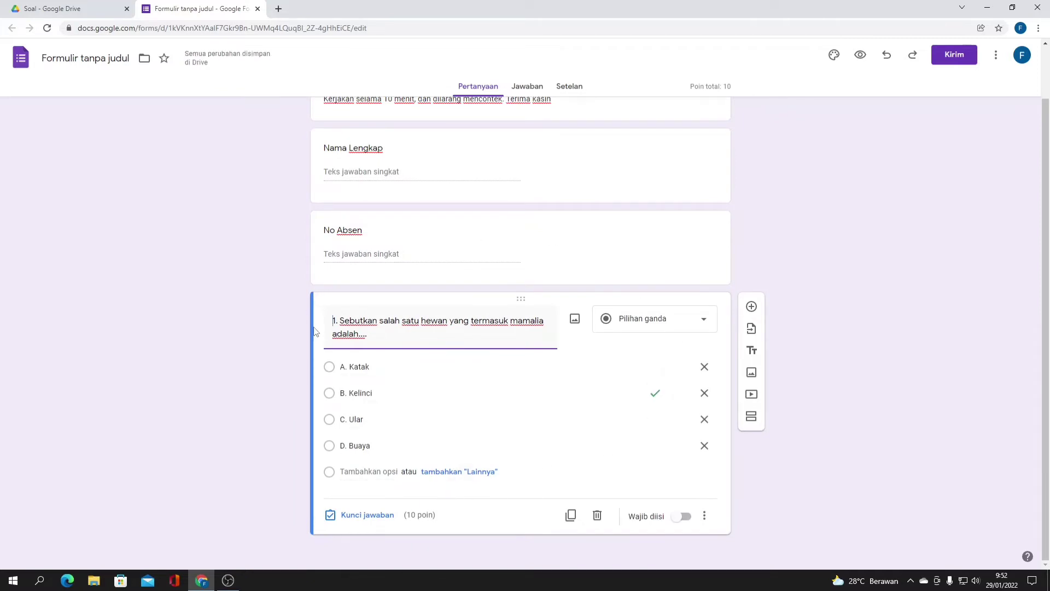
click(752, 306)
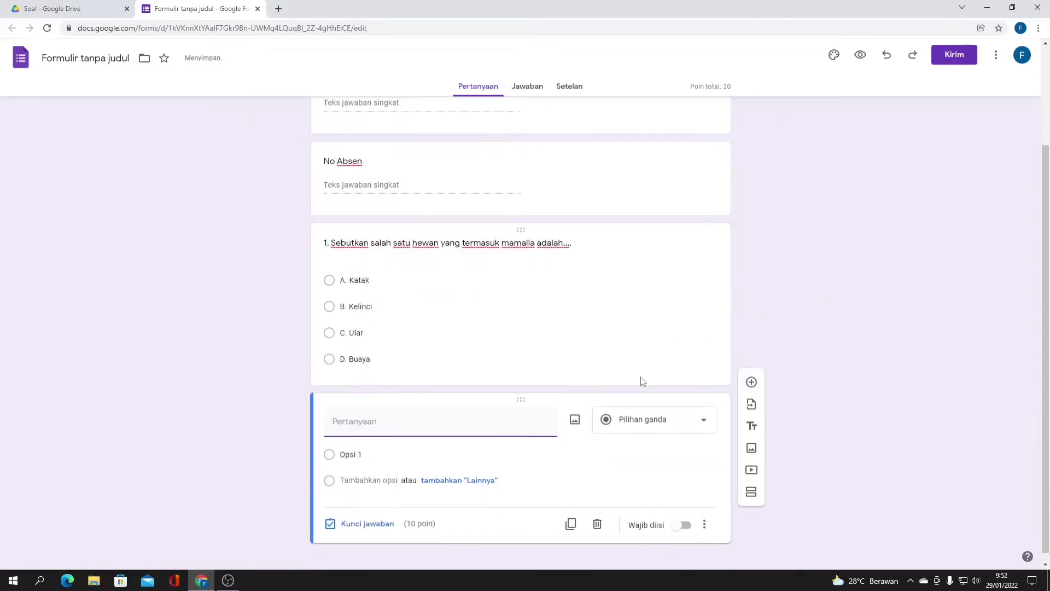
- Enter the question text '2. Hewan yang paling tinggi adalah...' for the new question
text(2)
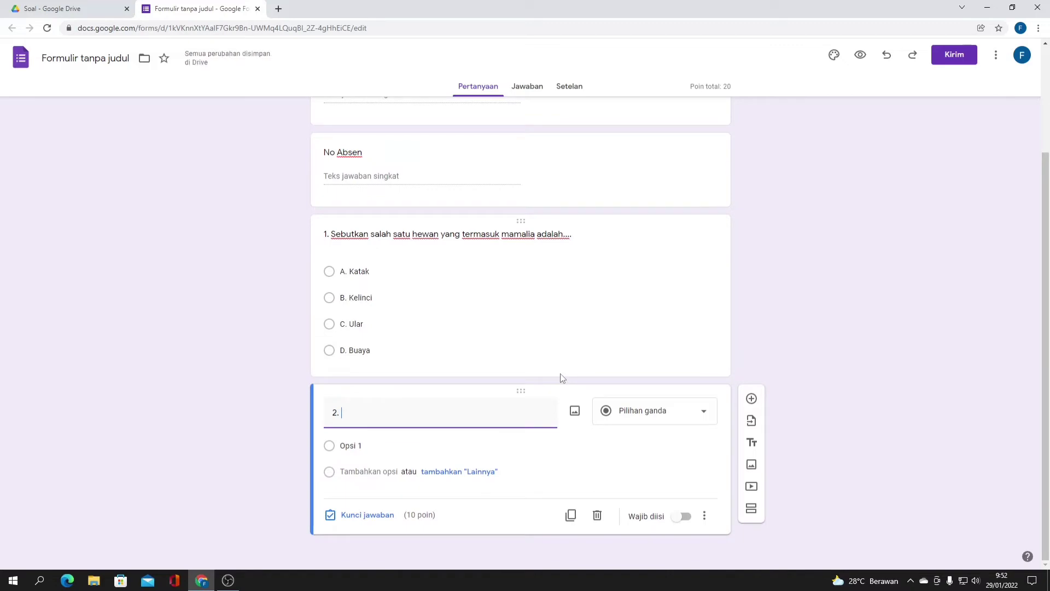
text(. Hewan ya)
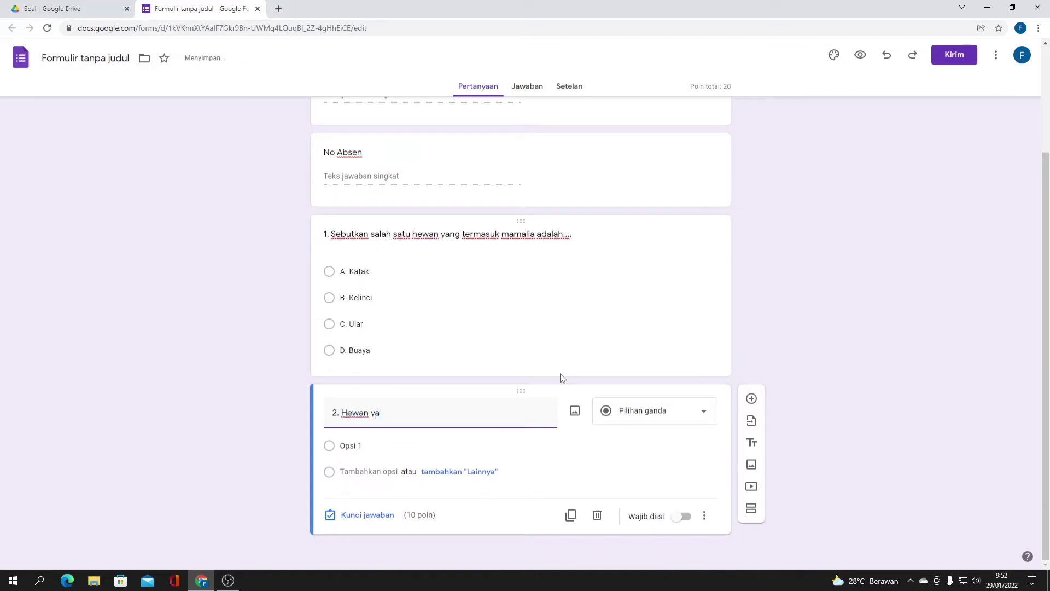
text(ng paling tinggi)
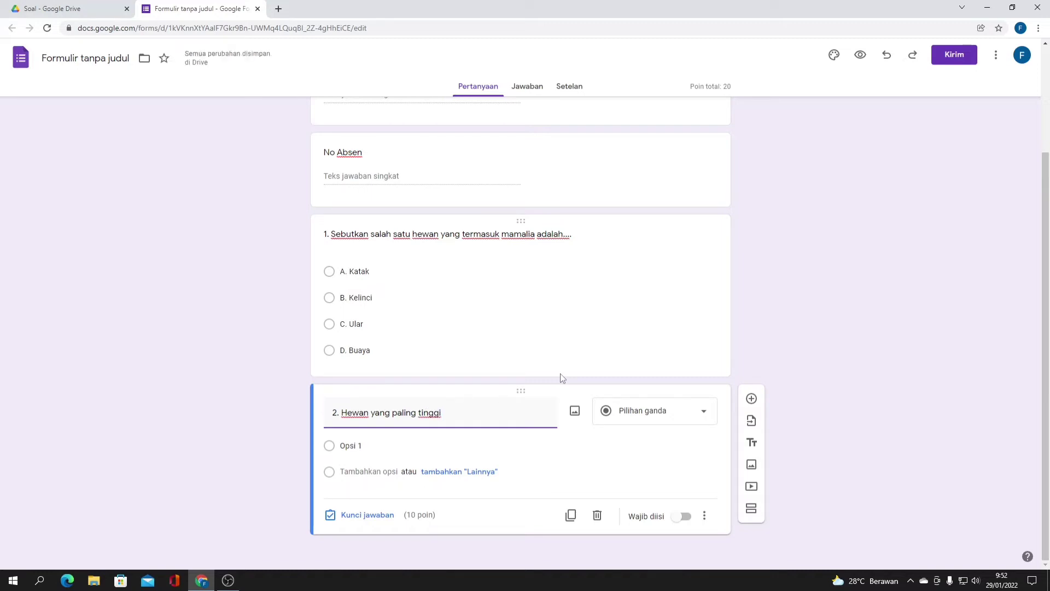
text( adalah...)
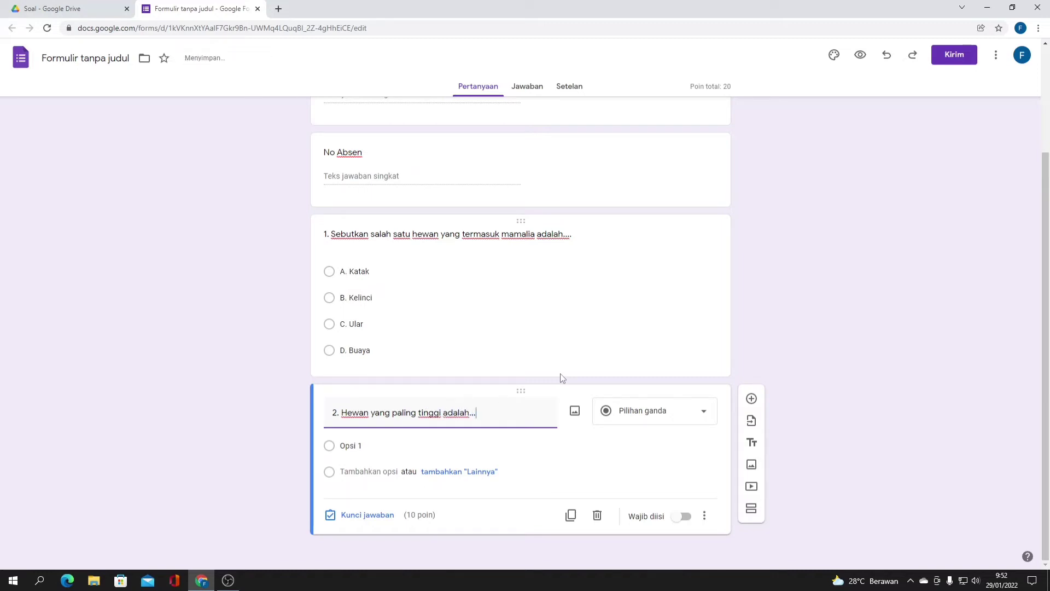
- Fill question 2's options: A. Kangguru, B. Jerapah, C. Komodo, D. Buaya
click(333, 448)
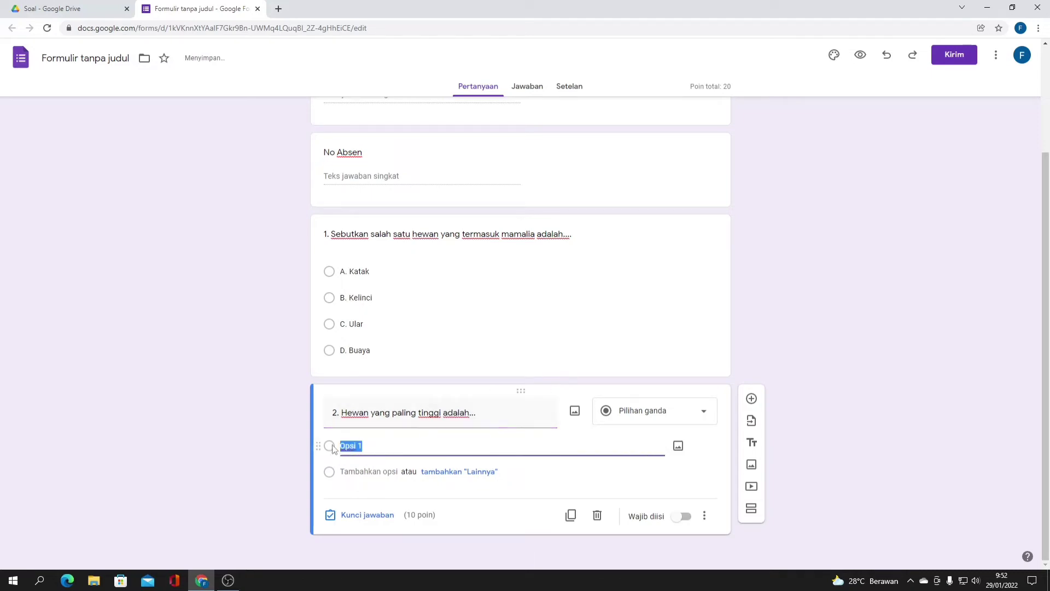
text(A.)
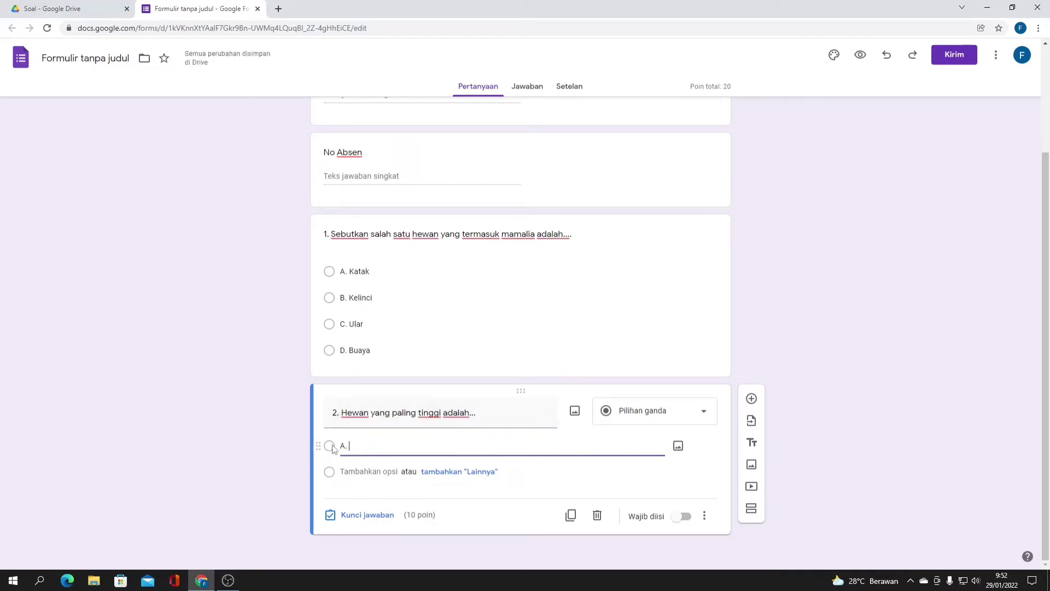
text( Kangguru)
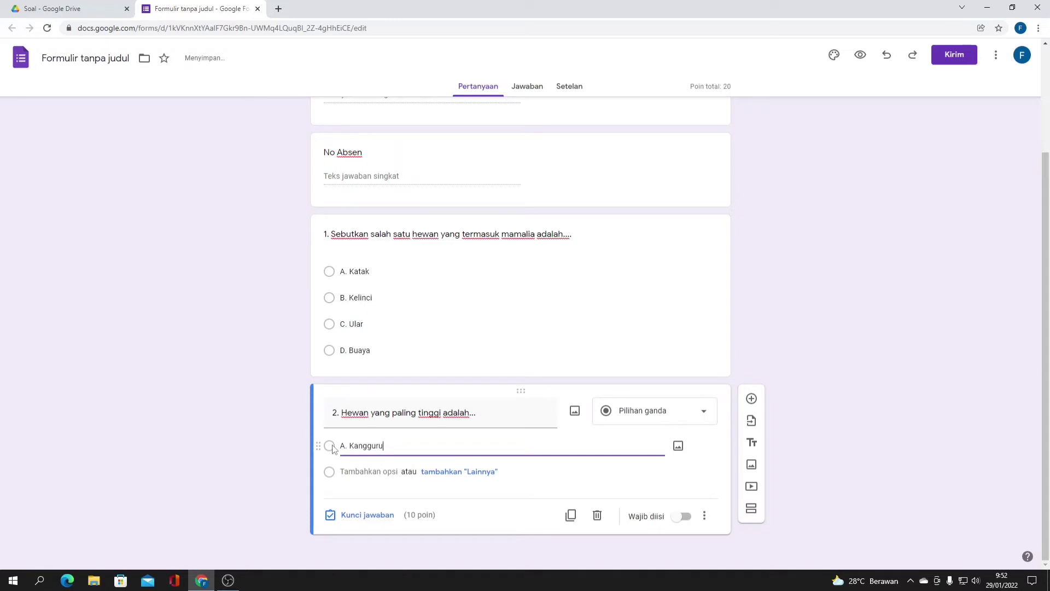
click(350, 471)
text(B. )
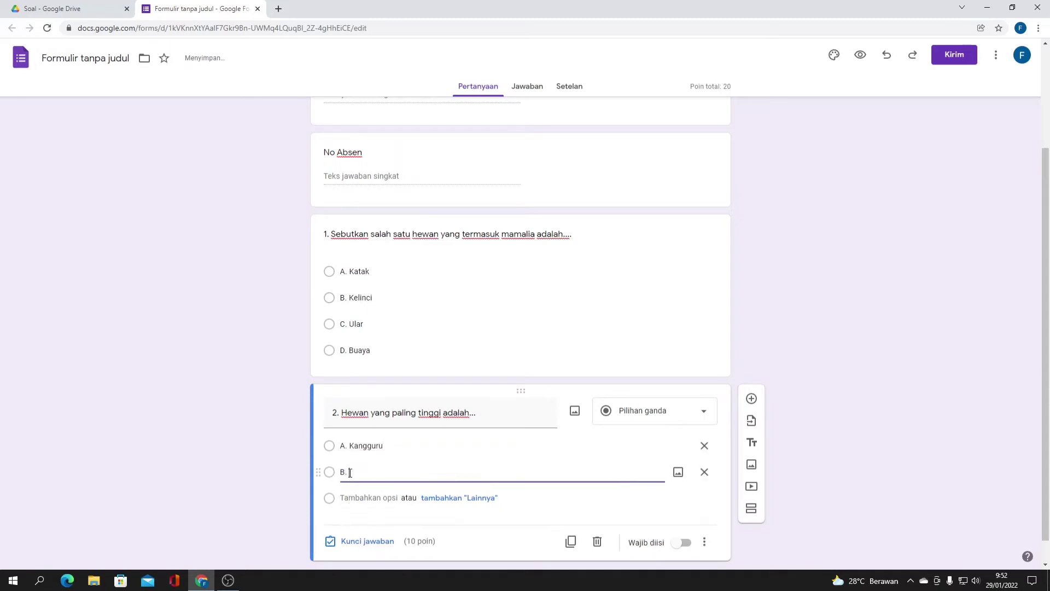
text(JK)
text(Jerapah)
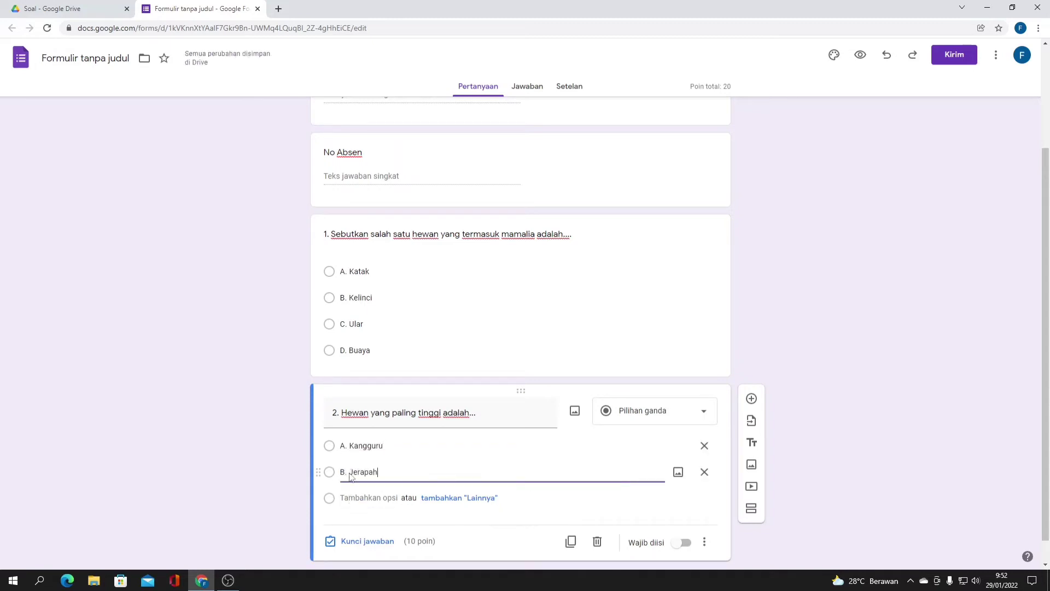
click(363, 498)
text(C)
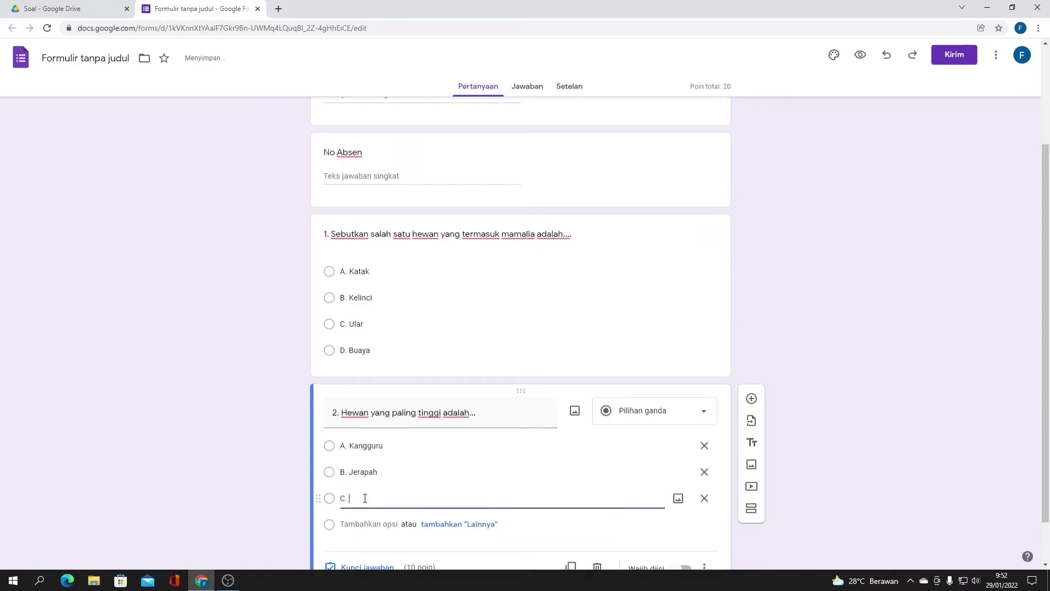
text(. Komodo)
click(365, 524)
text(D. )
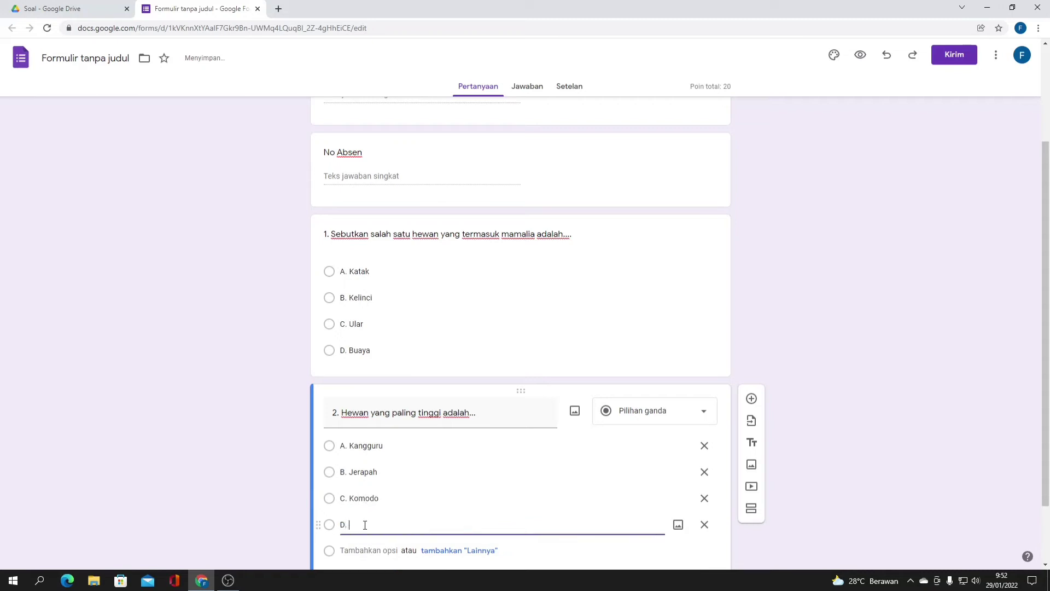
text(Buaya)
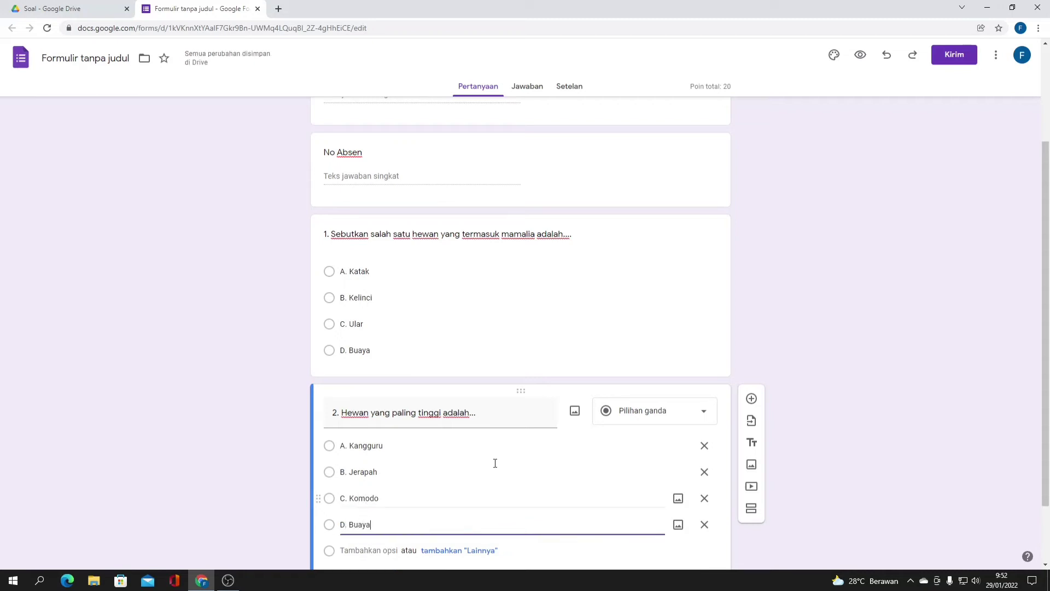
scroll(495, 464, down, 2)
- Key B. Jerapah as question 2's correct answer and make it required
click(365, 514)
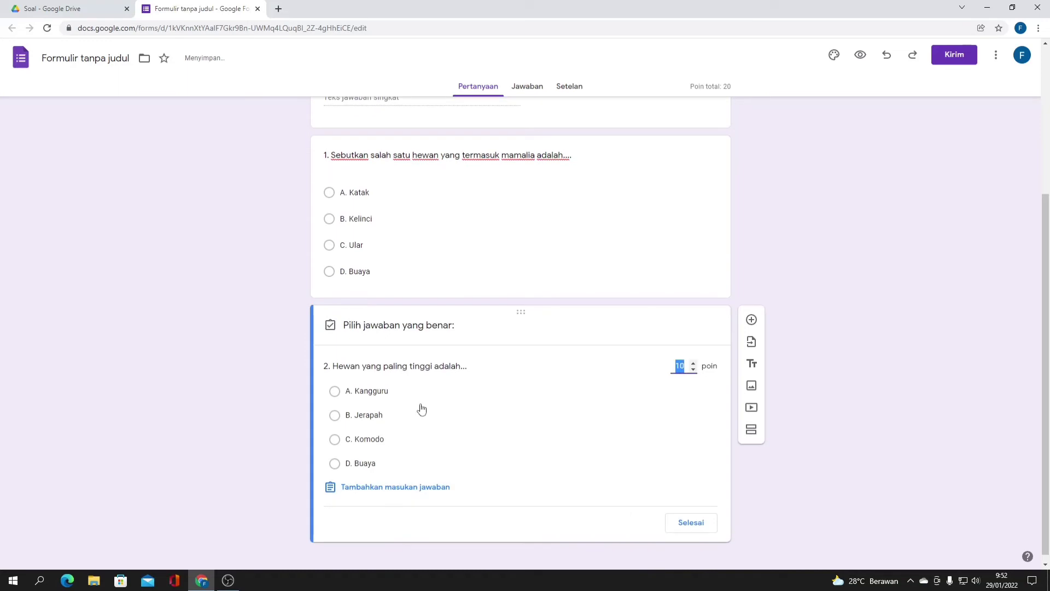
click(334, 415)
click(693, 522)
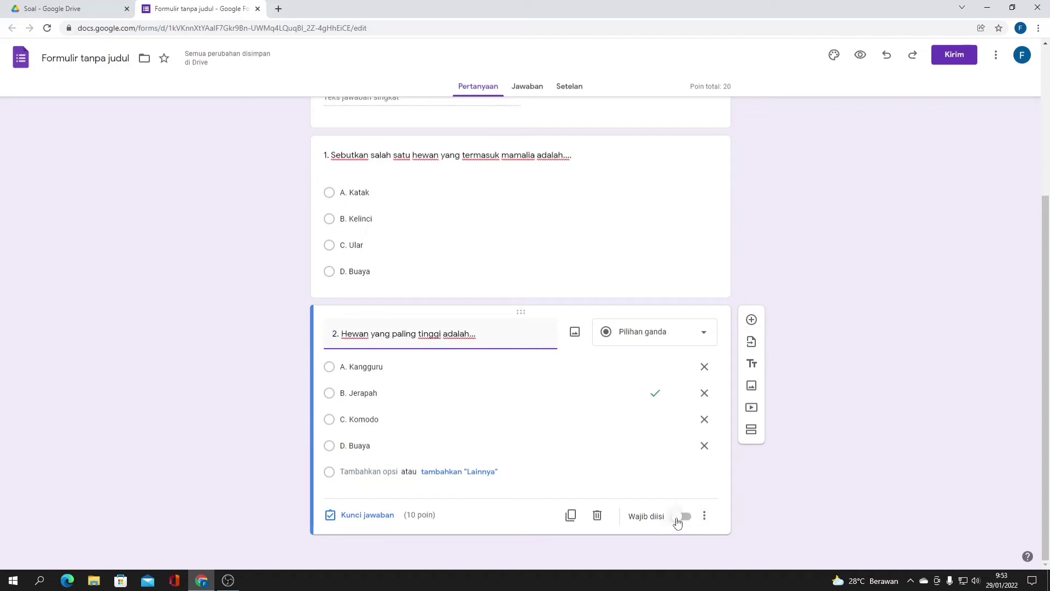
click(678, 520)
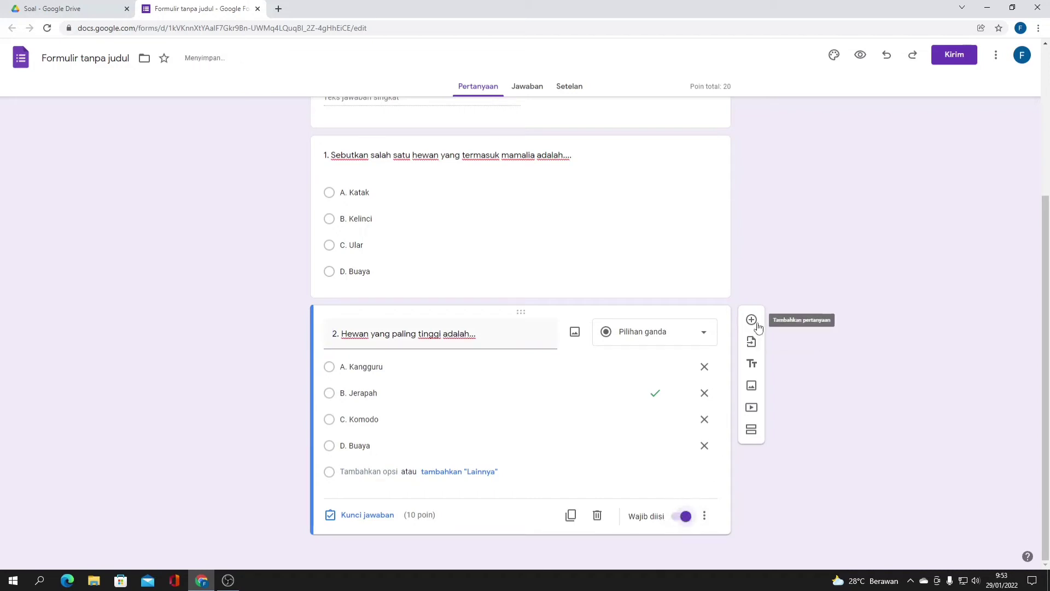
scroll(675, 324, up, 2)
scroll(670, 323, down, 2)
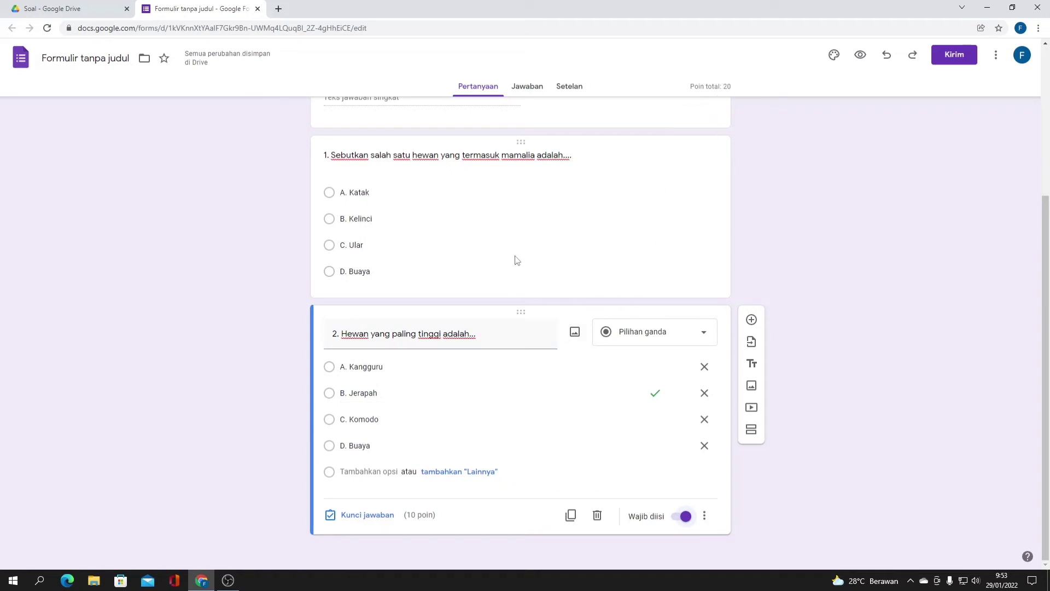
scroll(509, 185, up, 2)
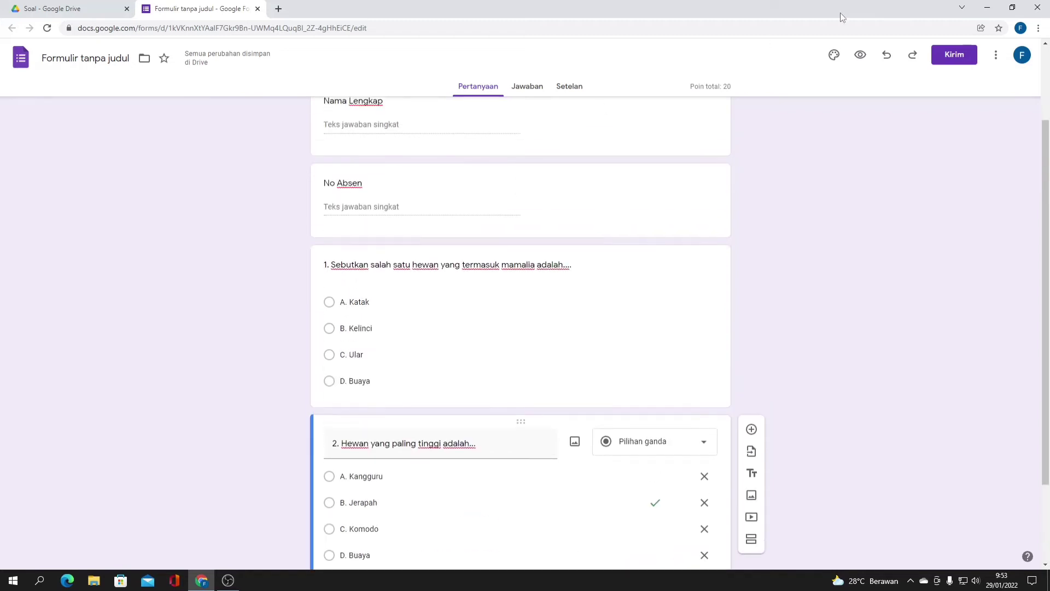
- Copy the quiz's shortened share link from the Kirim dialog
click(949, 56)
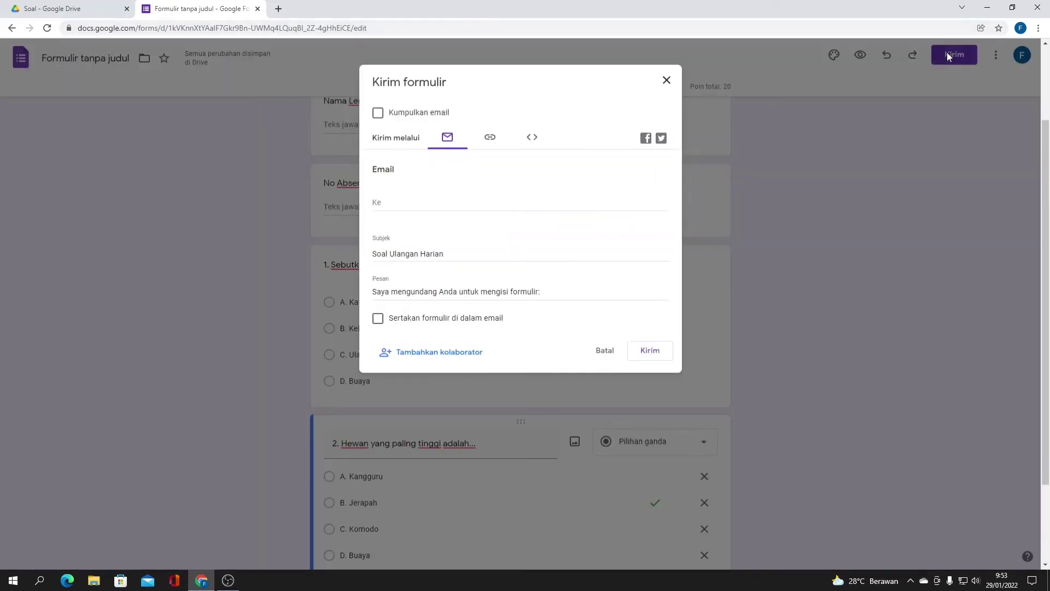
click(492, 137)
click(430, 208)
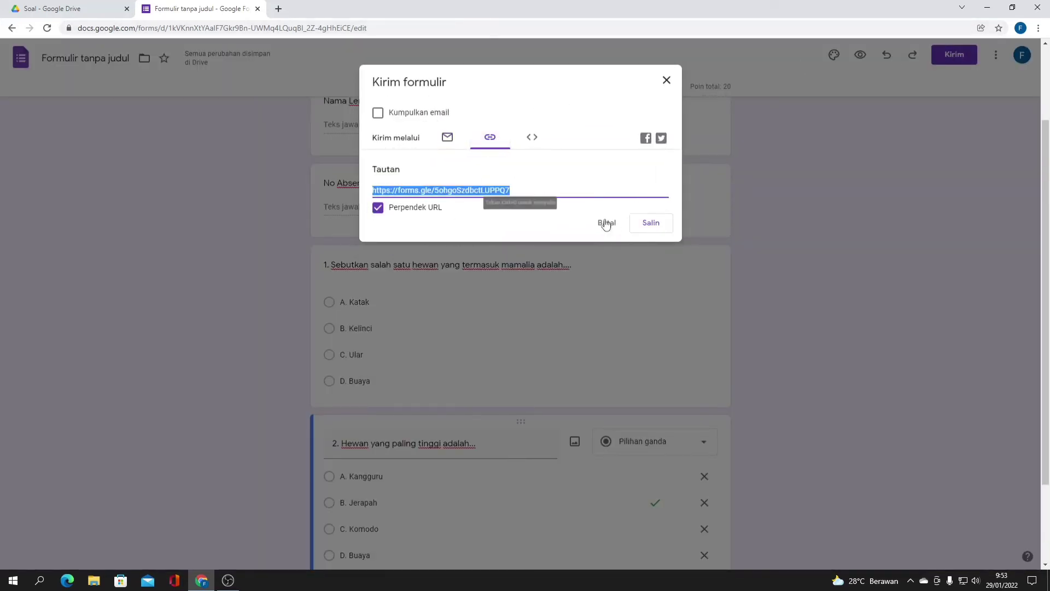
click(651, 222)
click(278, 9)
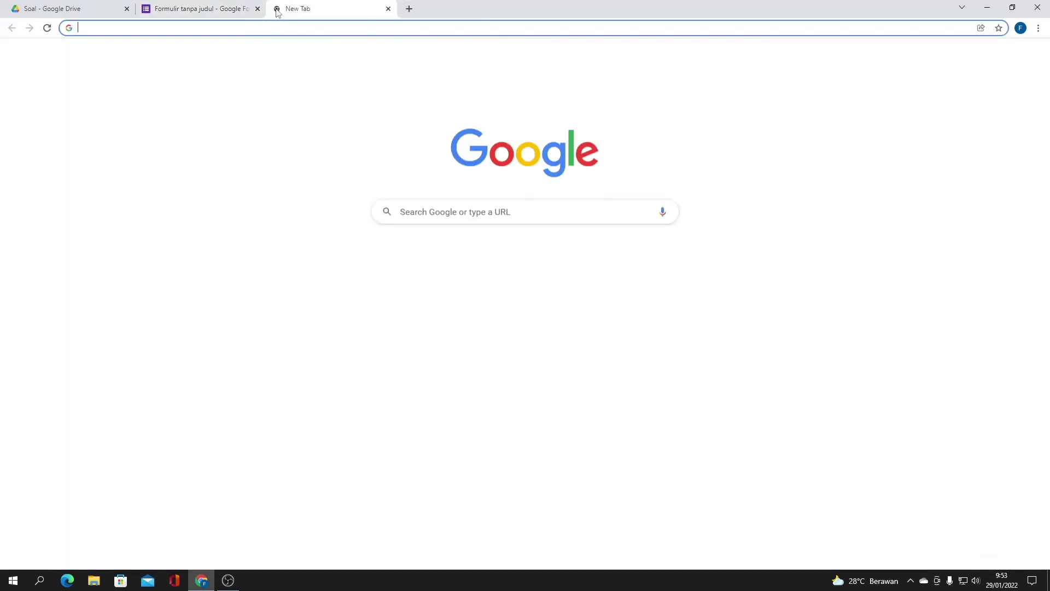
- Open the copied quiz link and enter the respondent's full name
text(https://forms.gle/5ohgoSzdbctLUPPQ7)
key(Return)
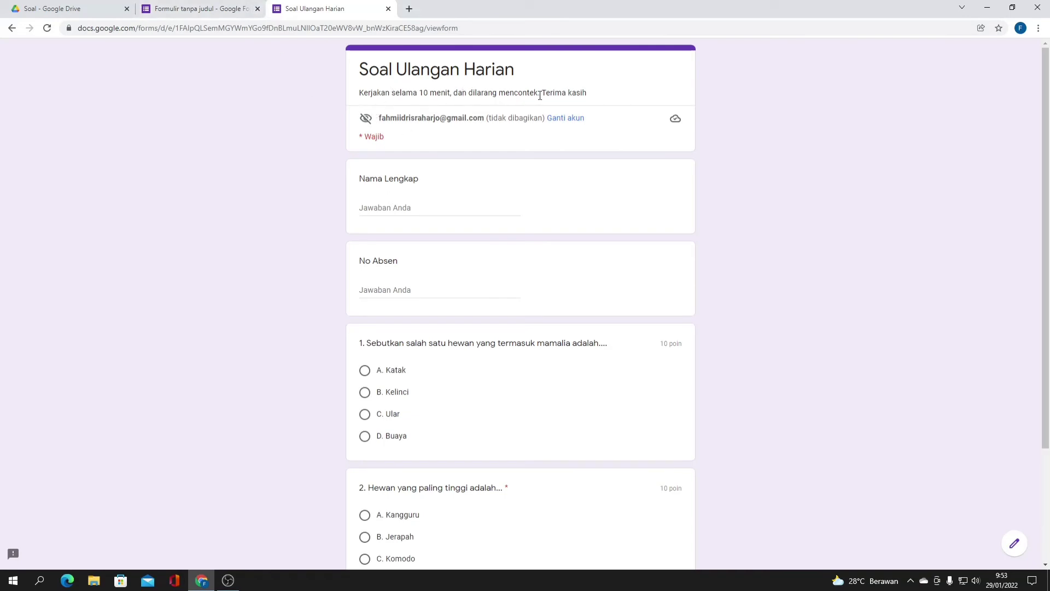
scroll(510, 115, down, 1)
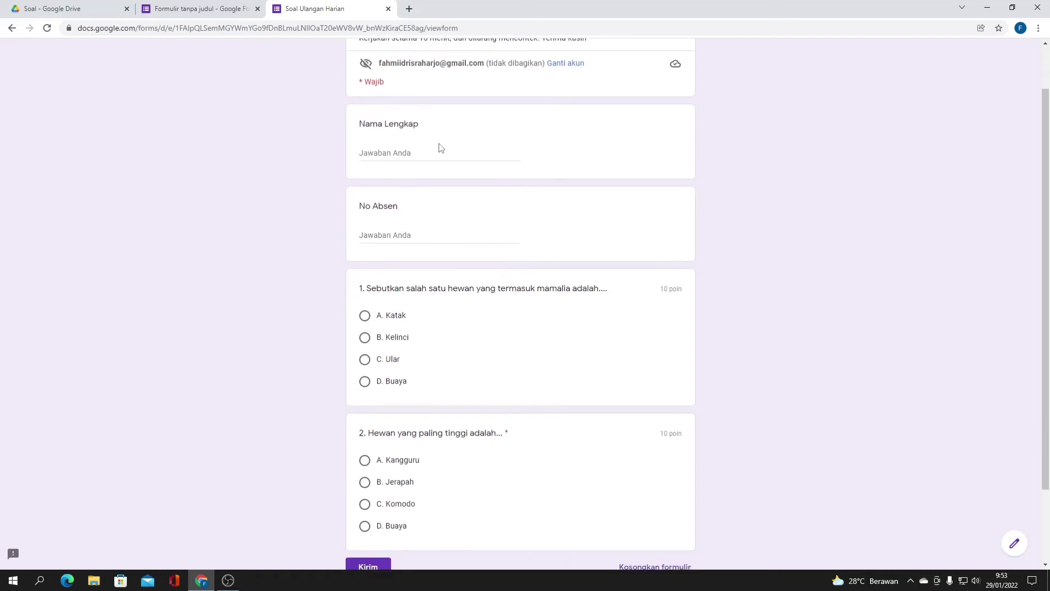
click(436, 151)
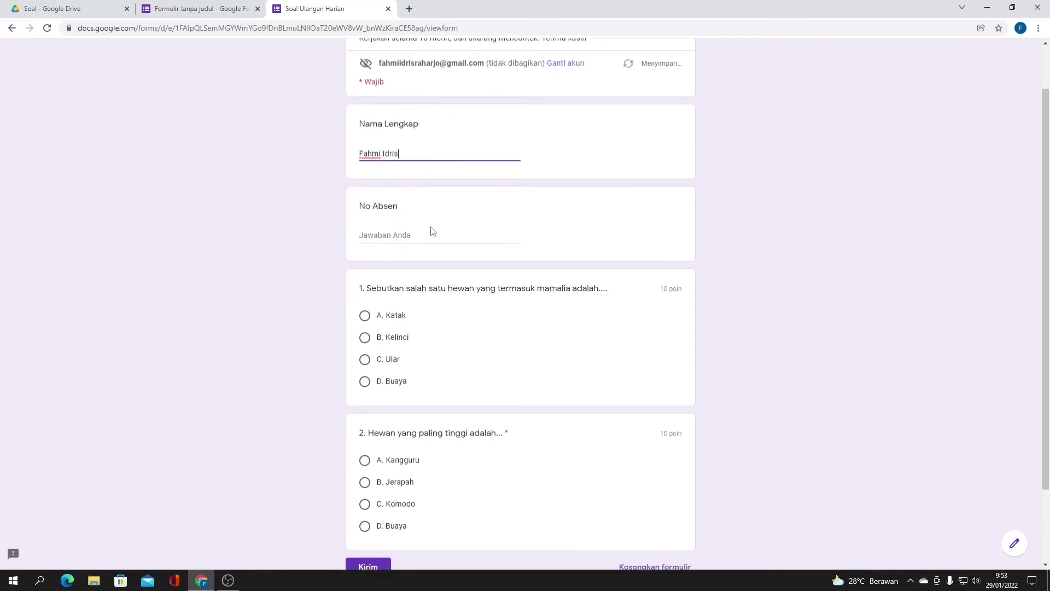
- Enter attendance number 21, then return to the editor and close the send dialog
click(436, 231)
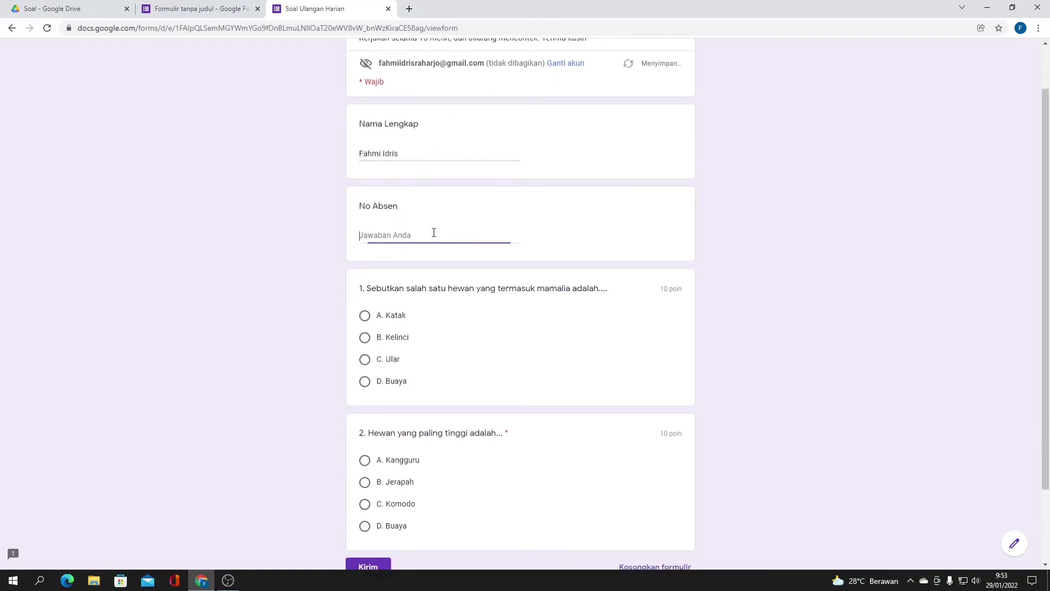
text(21)
scroll(434, 234, down, 1)
scroll(420, 245, down, 1)
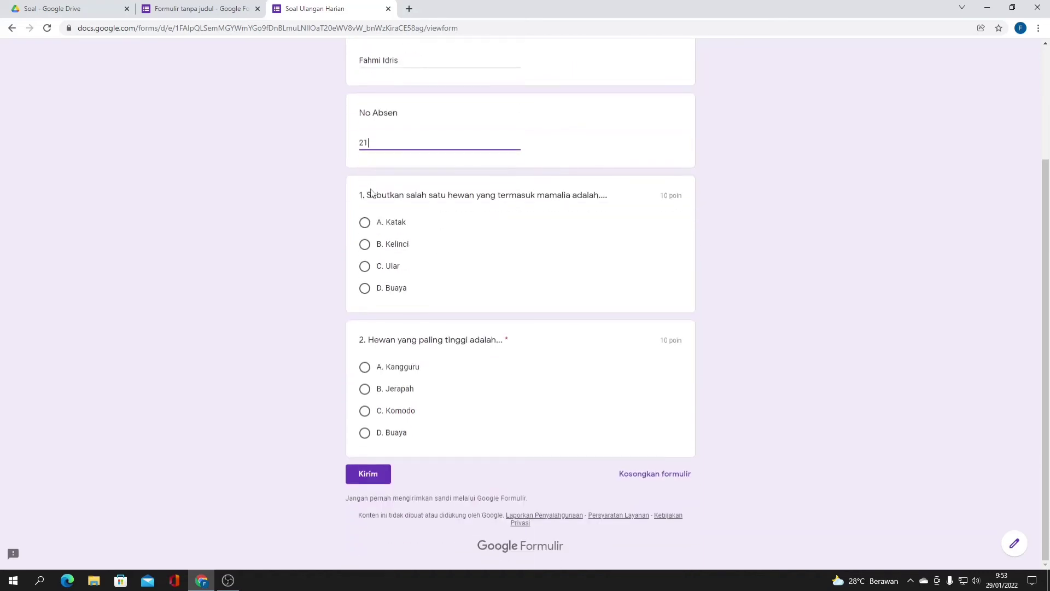
click(239, 4)
click(596, 223)
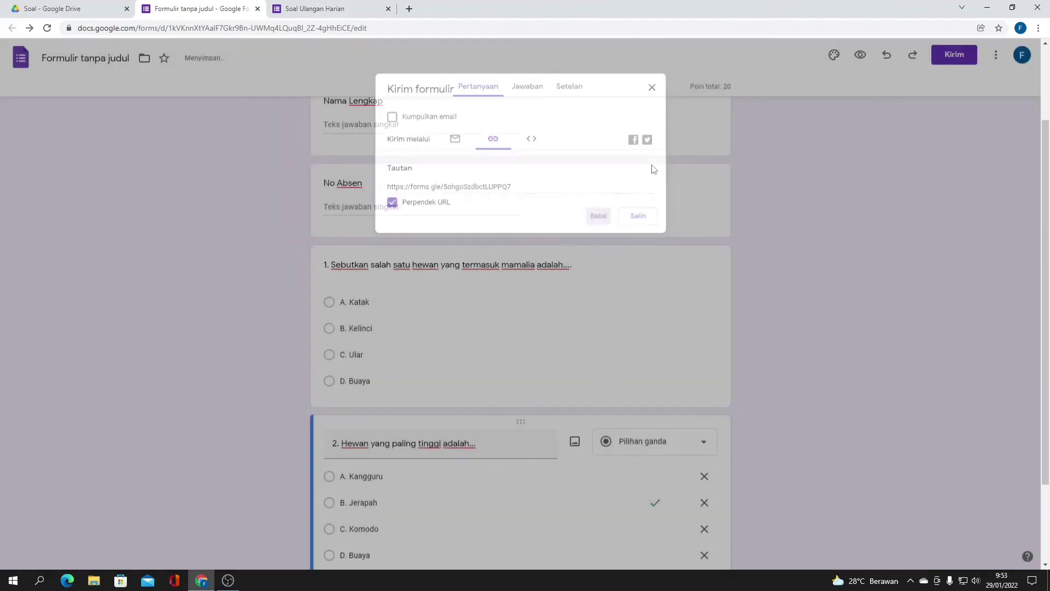
- Link responses to a new spreadsheet, 'Formulir tanpa judul (Jawaban)', from the Jawaban tab
click(522, 96)
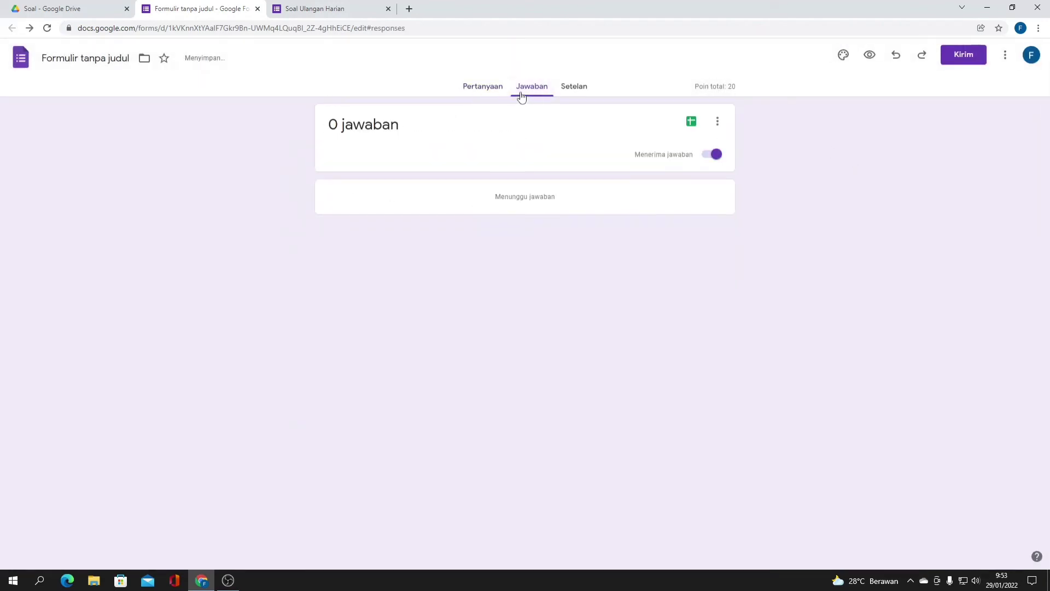
click(689, 126)
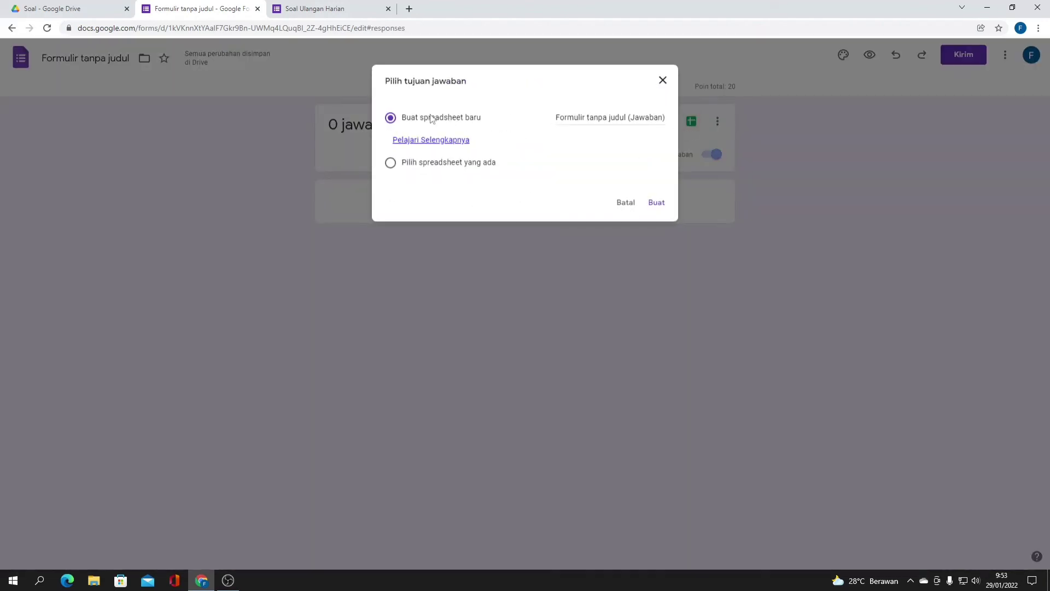
click(654, 204)
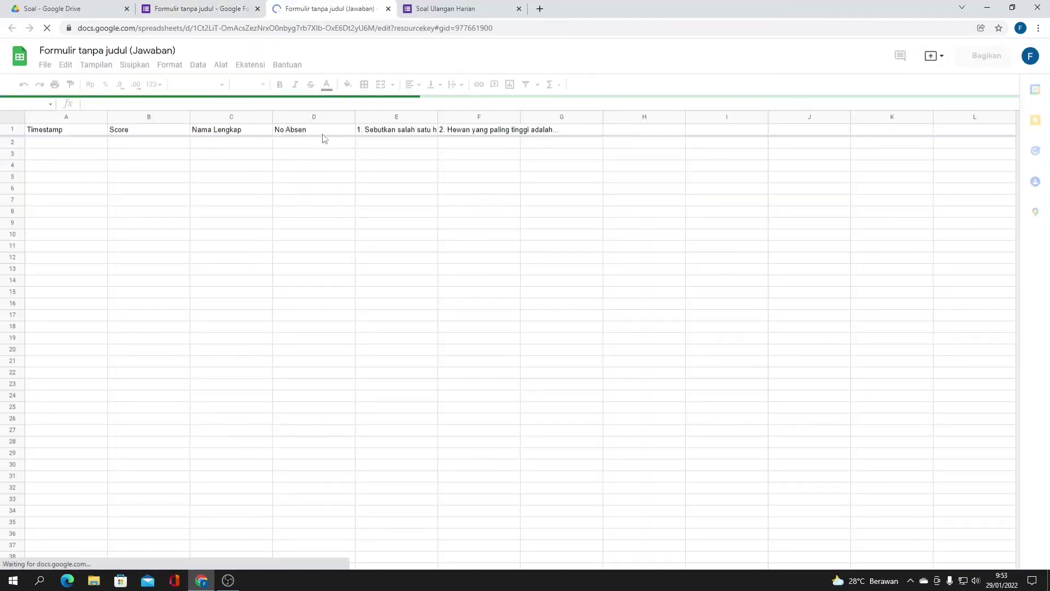
click(434, 5)
- Answer question 1 with B. Kelinci and question 2 with A. Kangguru
scroll(438, 133, up, 3)
scroll(428, 164, down, 2)
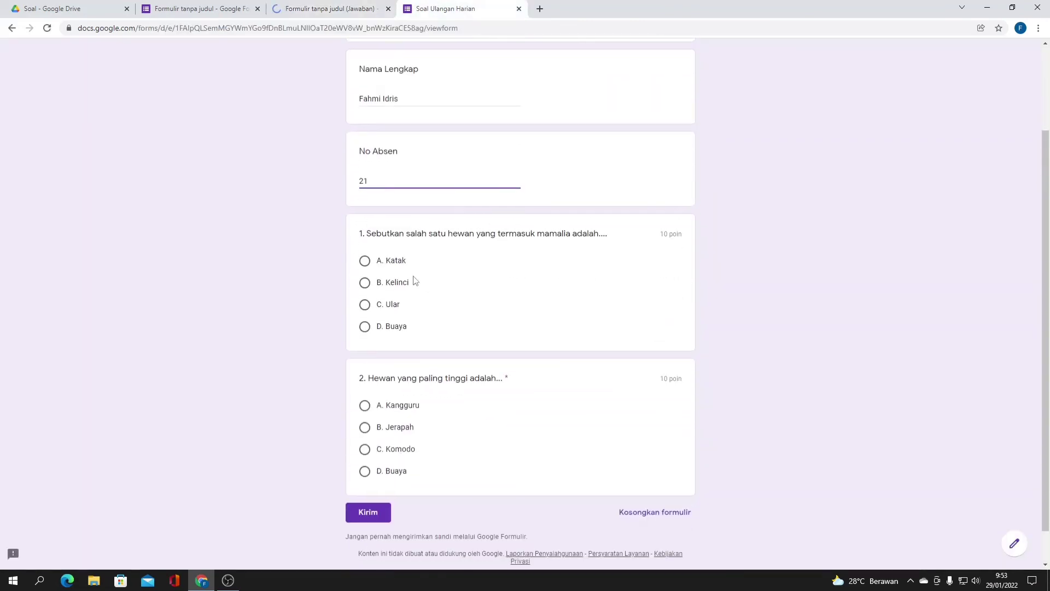
click(365, 282)
click(364, 424)
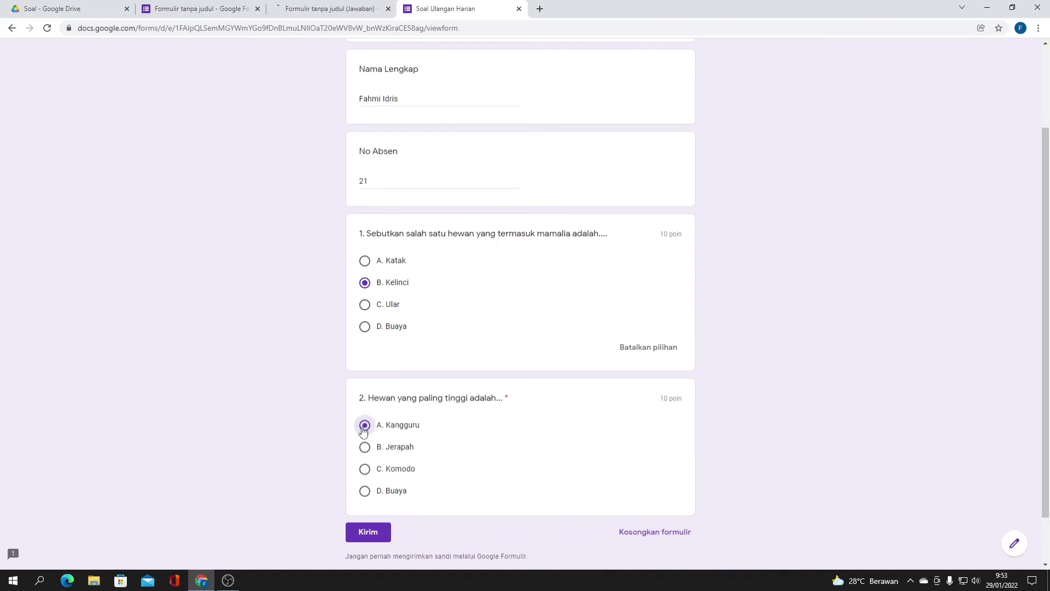
- Submit the test response and open its score page
scroll(422, 324, up, 2)
scroll(459, 229, down, 3)
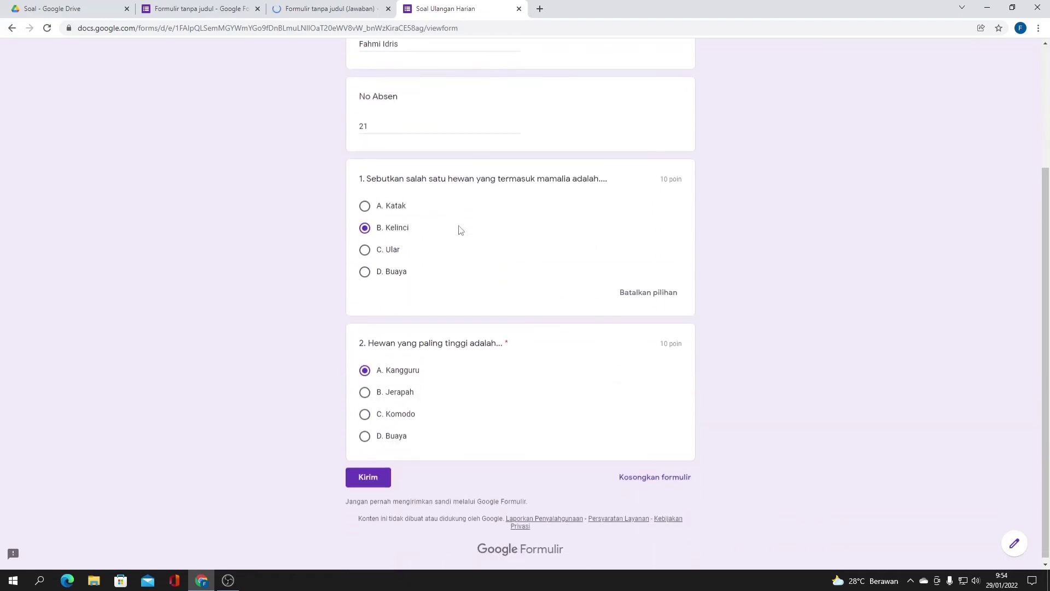
scroll(471, 254, up, 1)
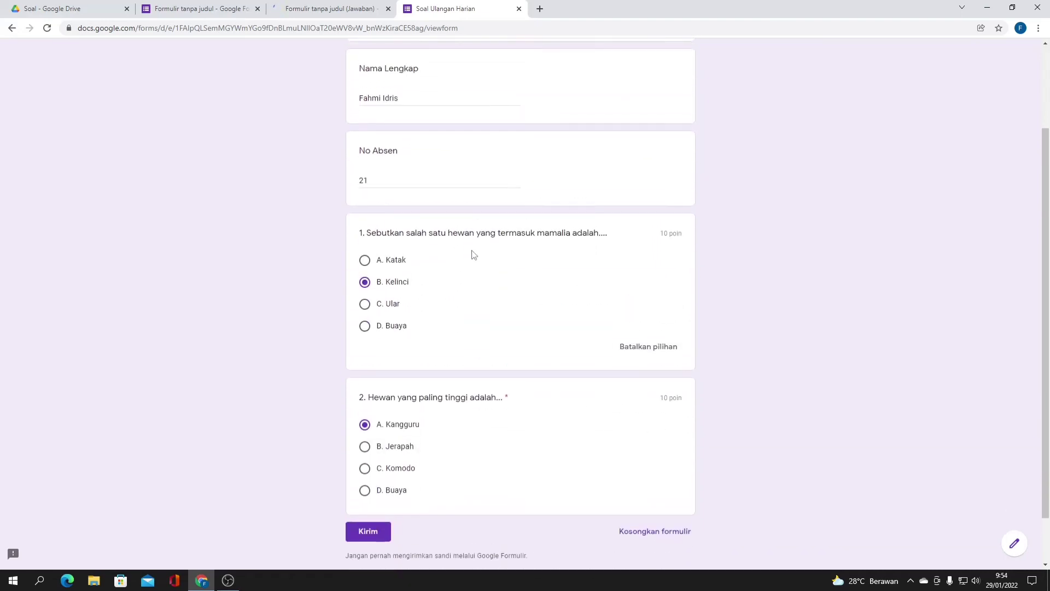
scroll(418, 421, up, 3)
scroll(404, 443, down, 4)
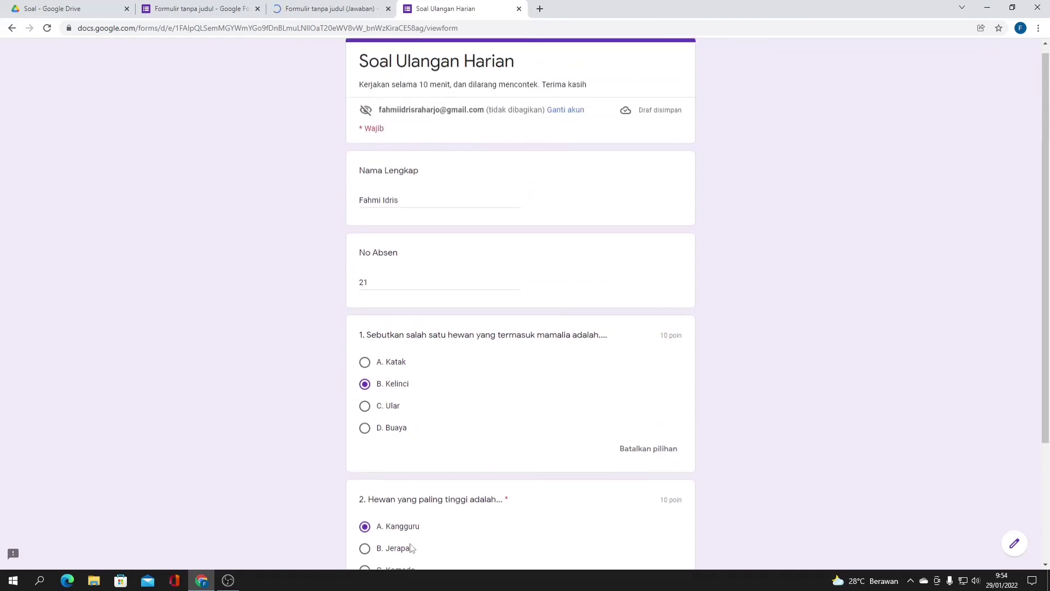
click(376, 474)
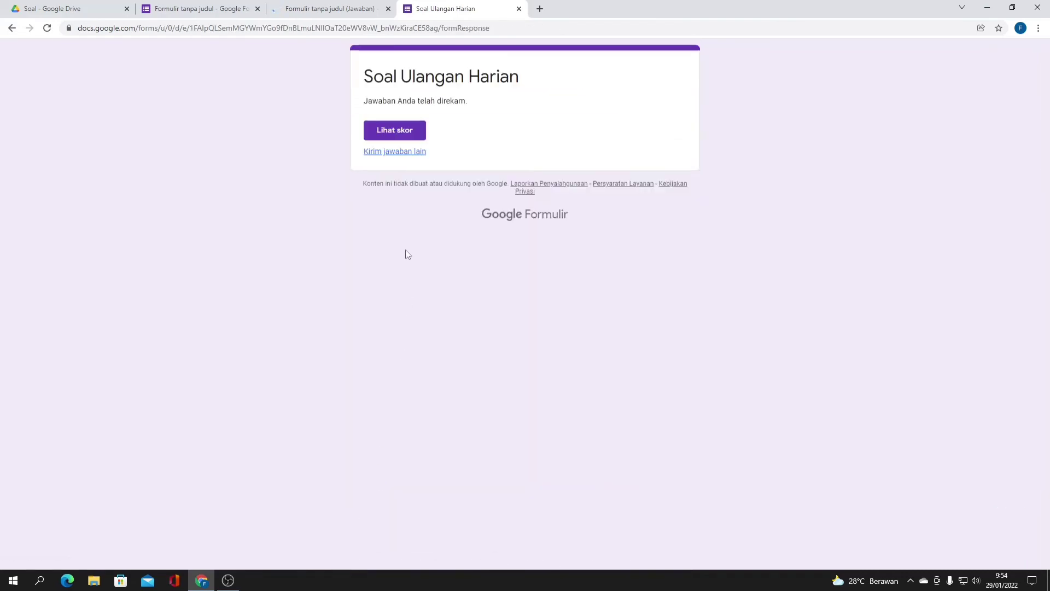
click(393, 136)
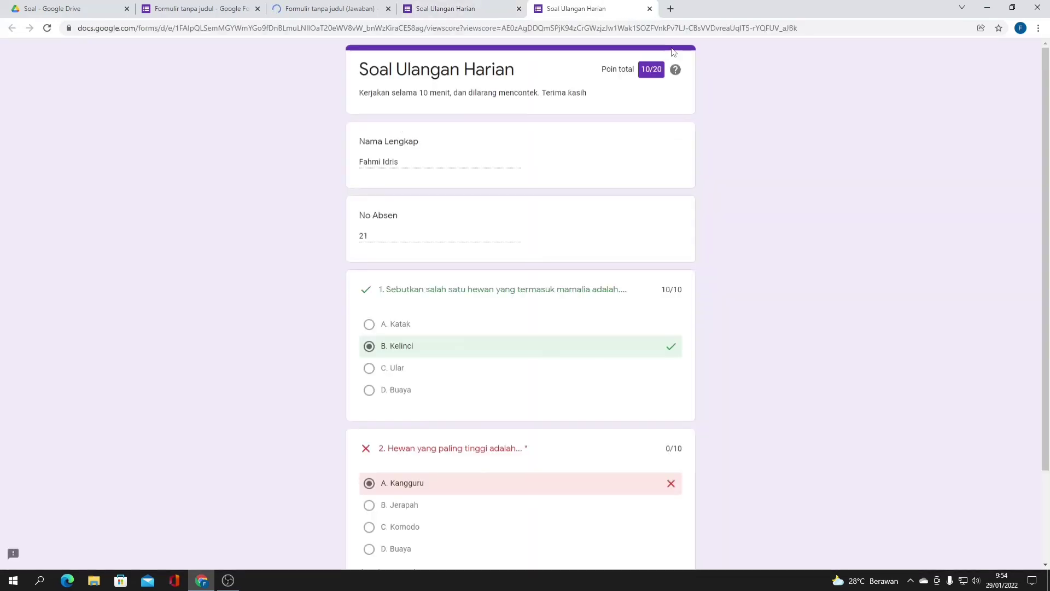
- Check the 10/20 submission in the responses spreadsheet and the form's Jawaban page
scroll(569, 267, down, 2)
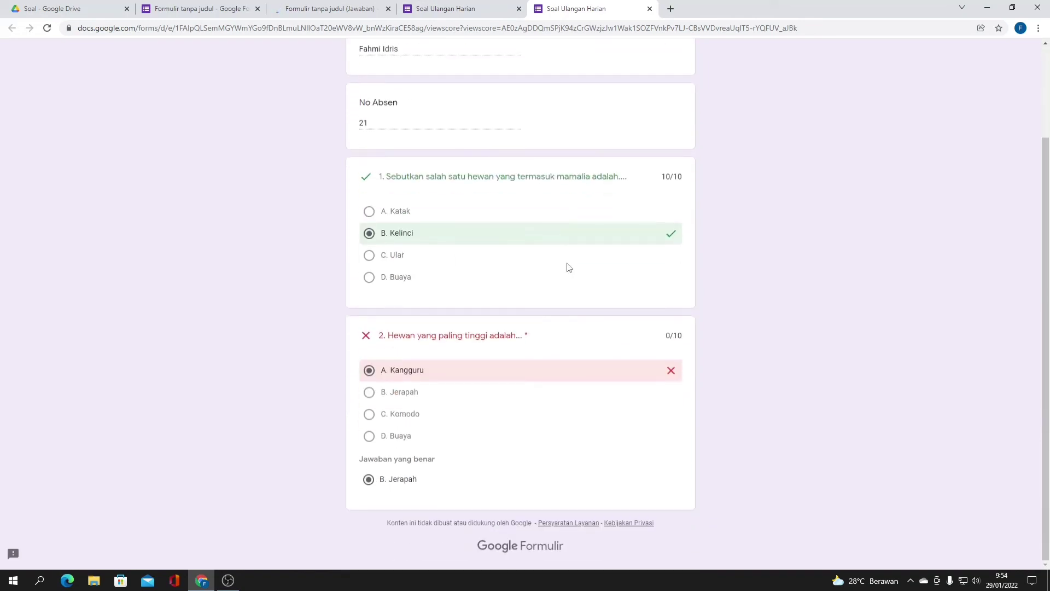
click(328, 8)
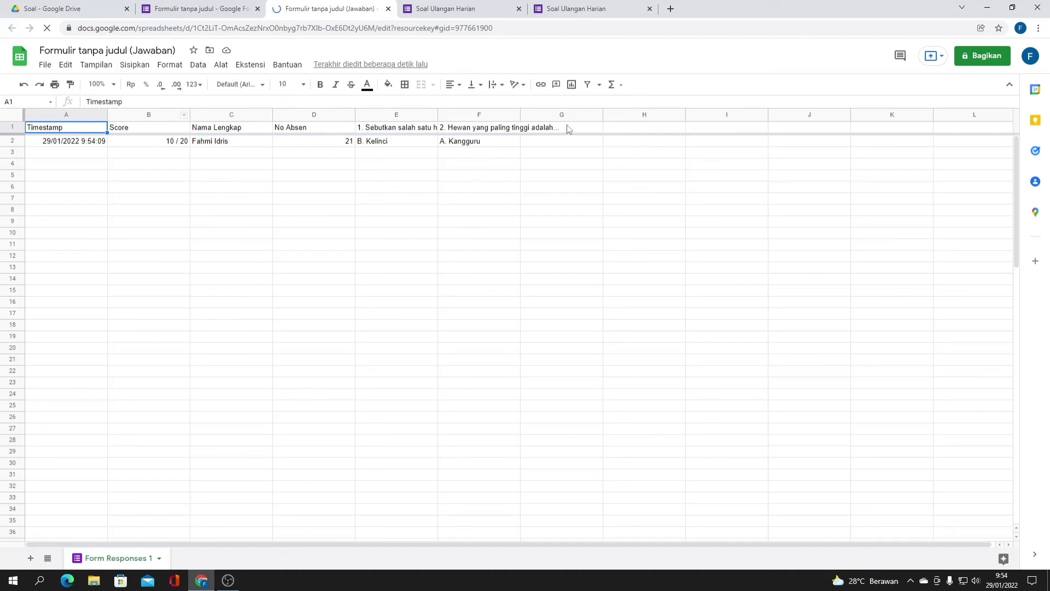
click(192, 8)
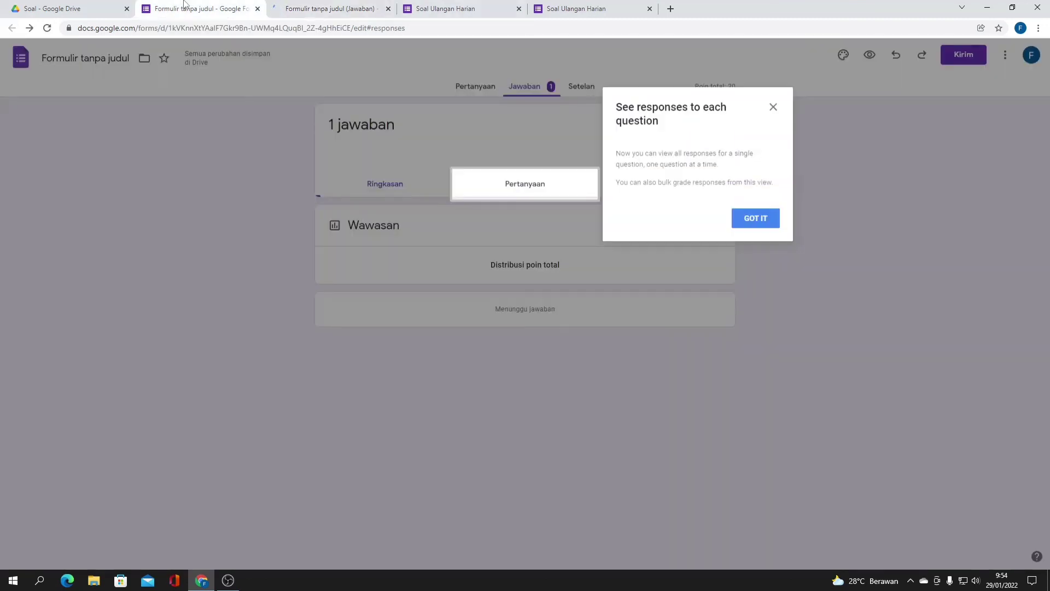
click(356, 8)
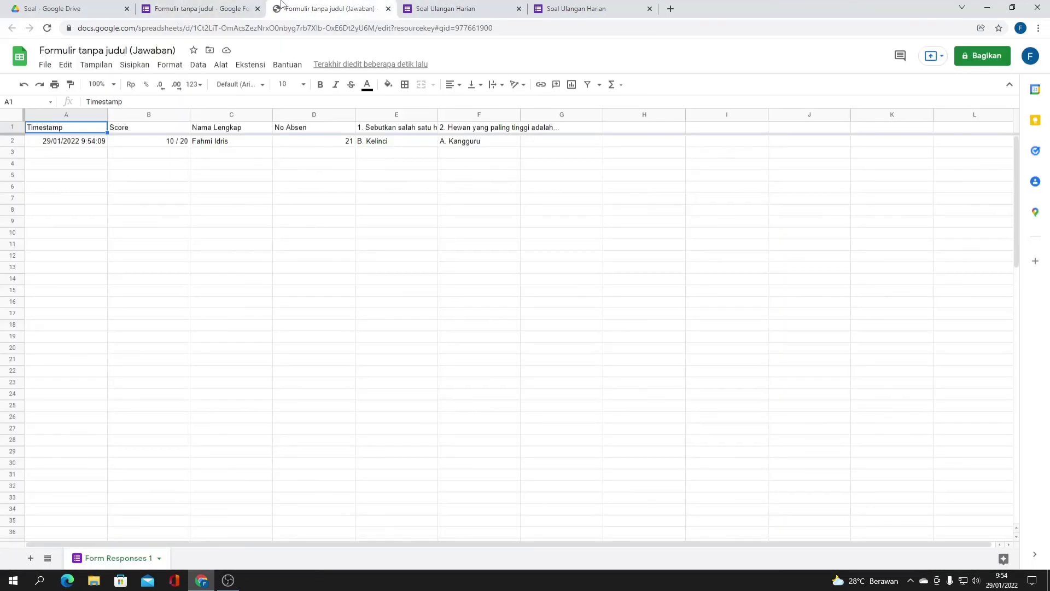
click(171, 8)
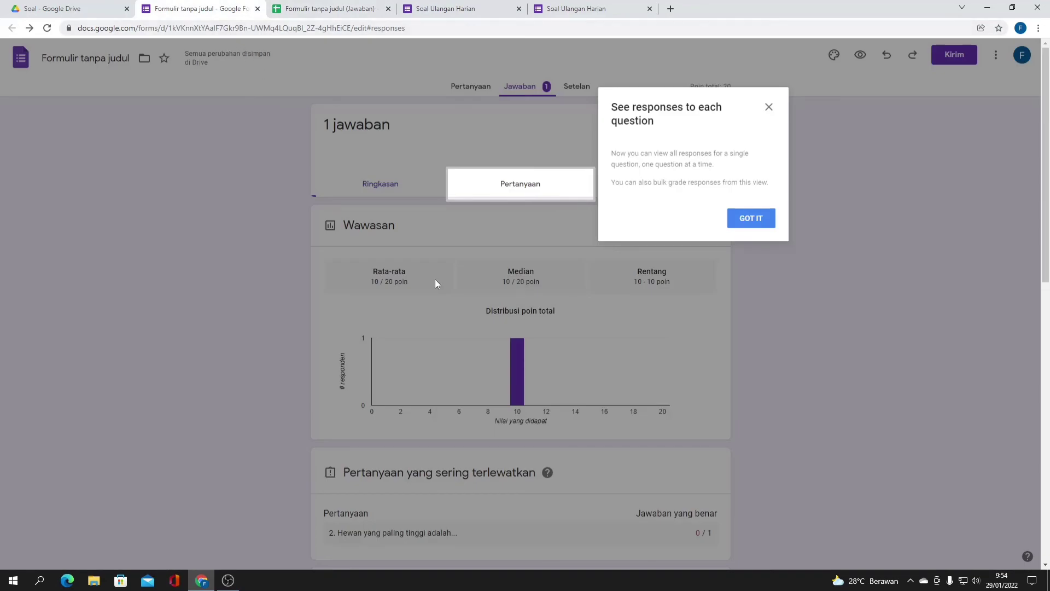
- Dismiss the per-question tip and review the summary of 1 response averaging 10/20
scroll(436, 280, down, 3)
scroll(439, 279, up, 3)
click(730, 229)
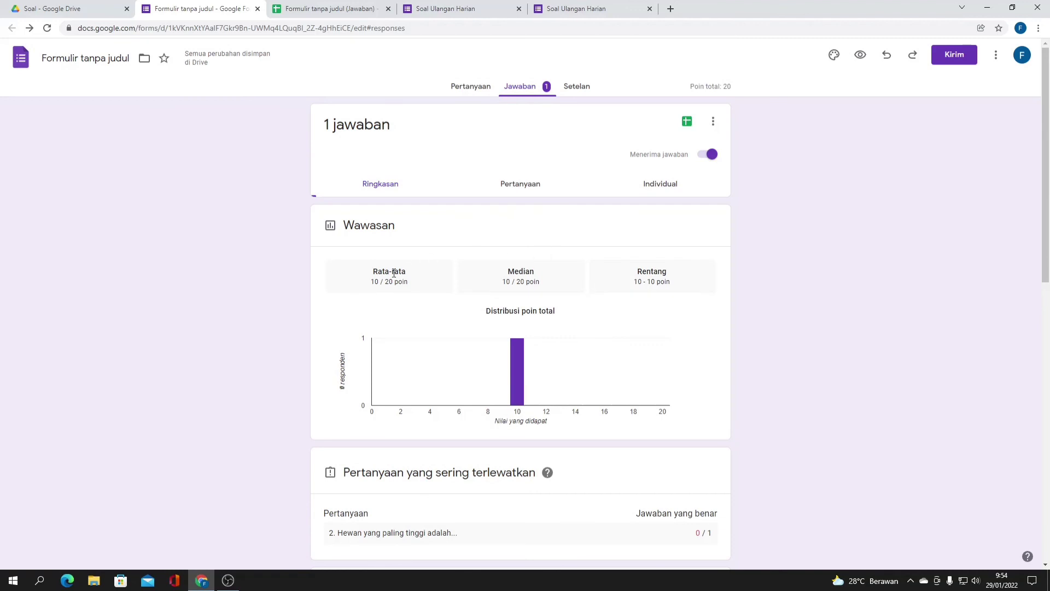
mouse_move(517, 346)
scroll(528, 361, down, 2)
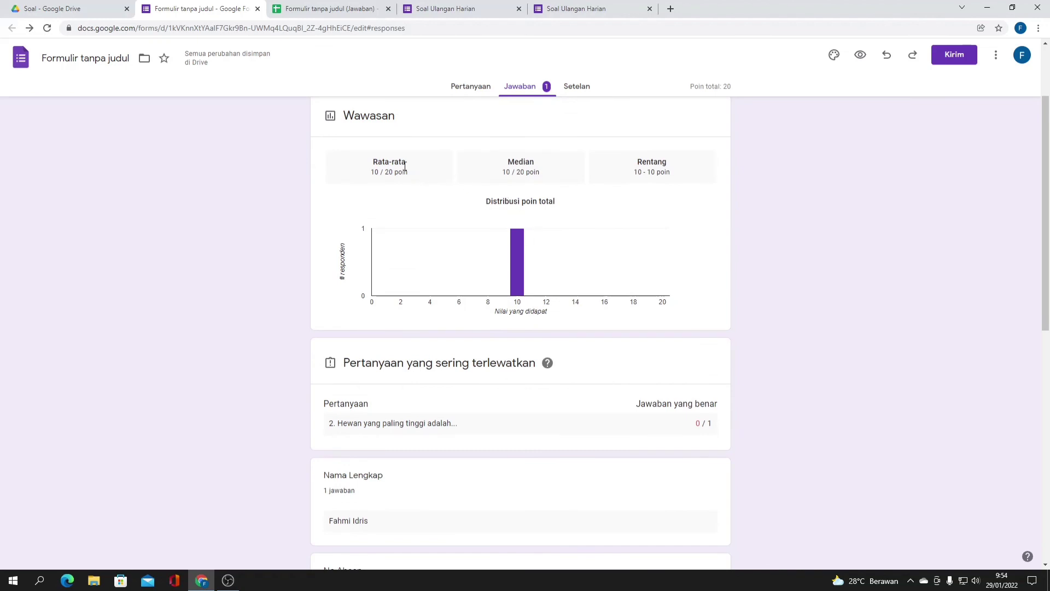
scroll(630, 159, down, 2)
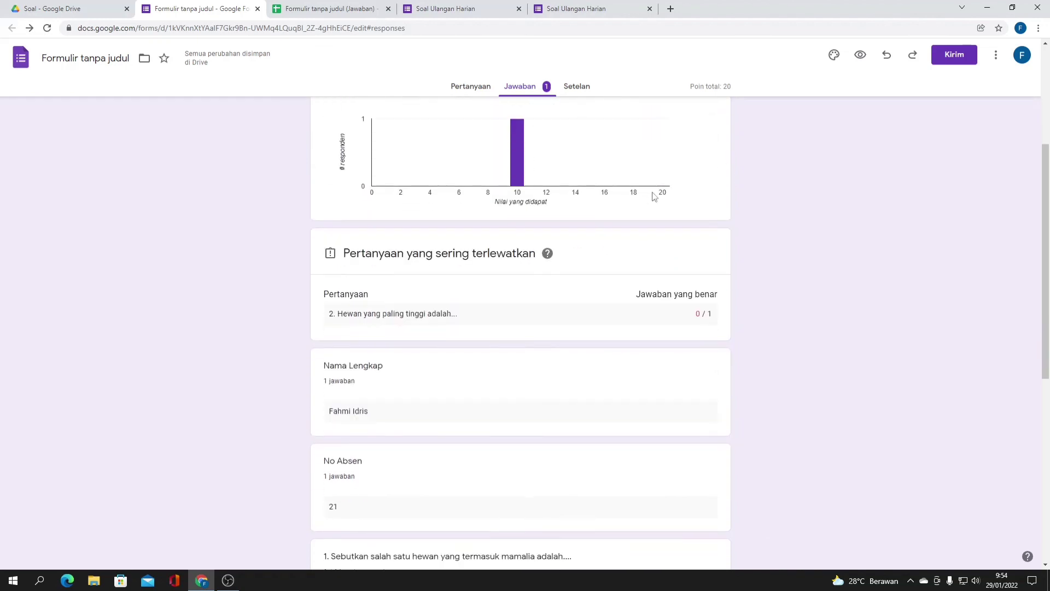